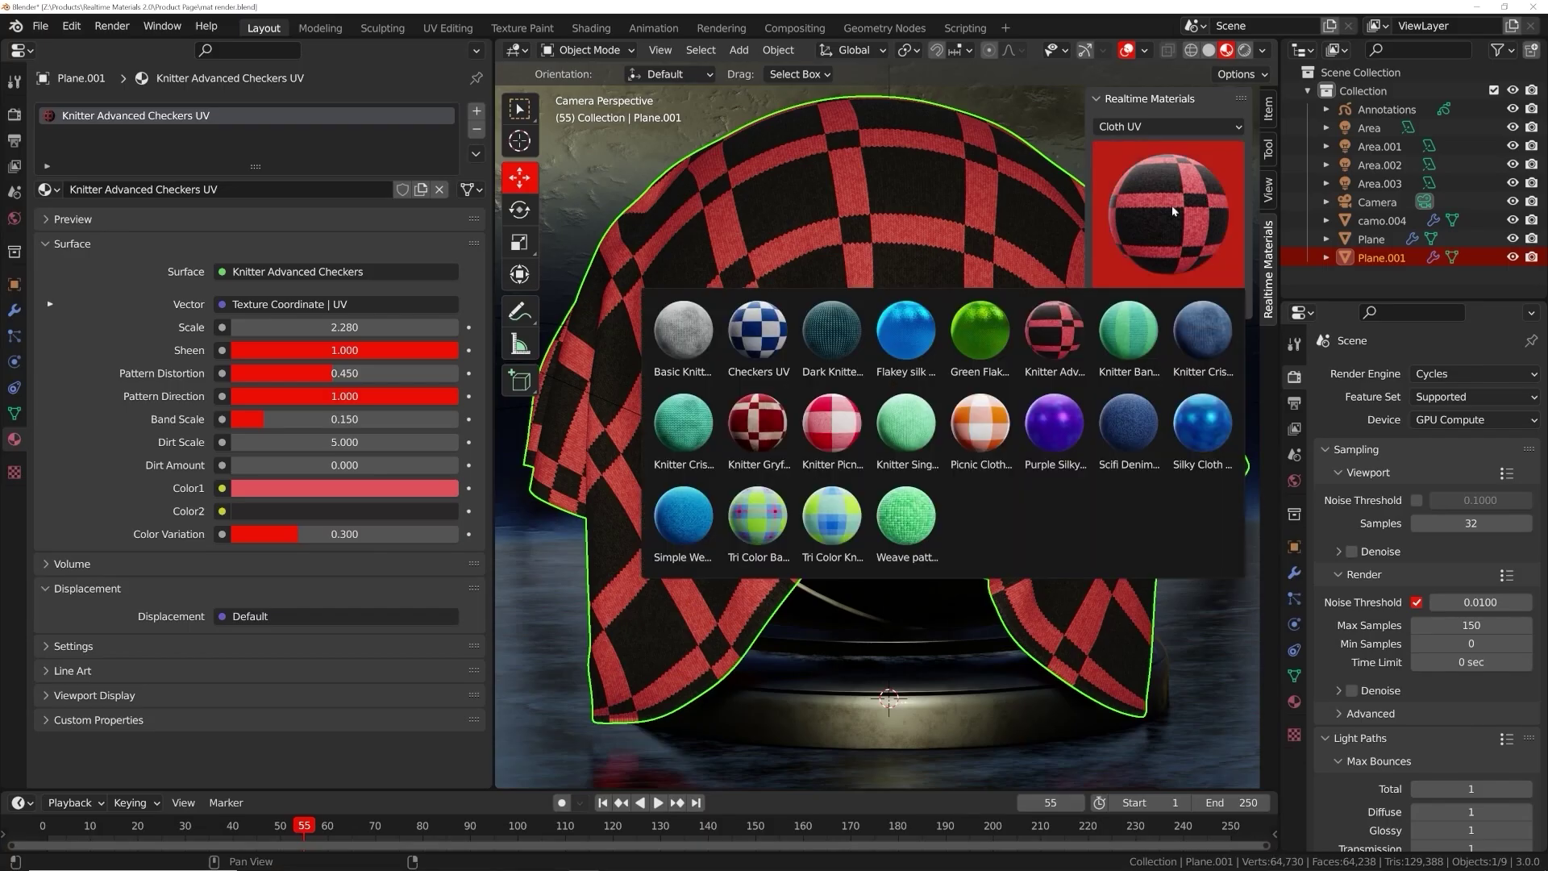
# Apply the Knitter Picnic Cloth material to the cloth and make its first colour orange.
pyautogui.click(848, 438)
pyautogui.click(1155, 303)
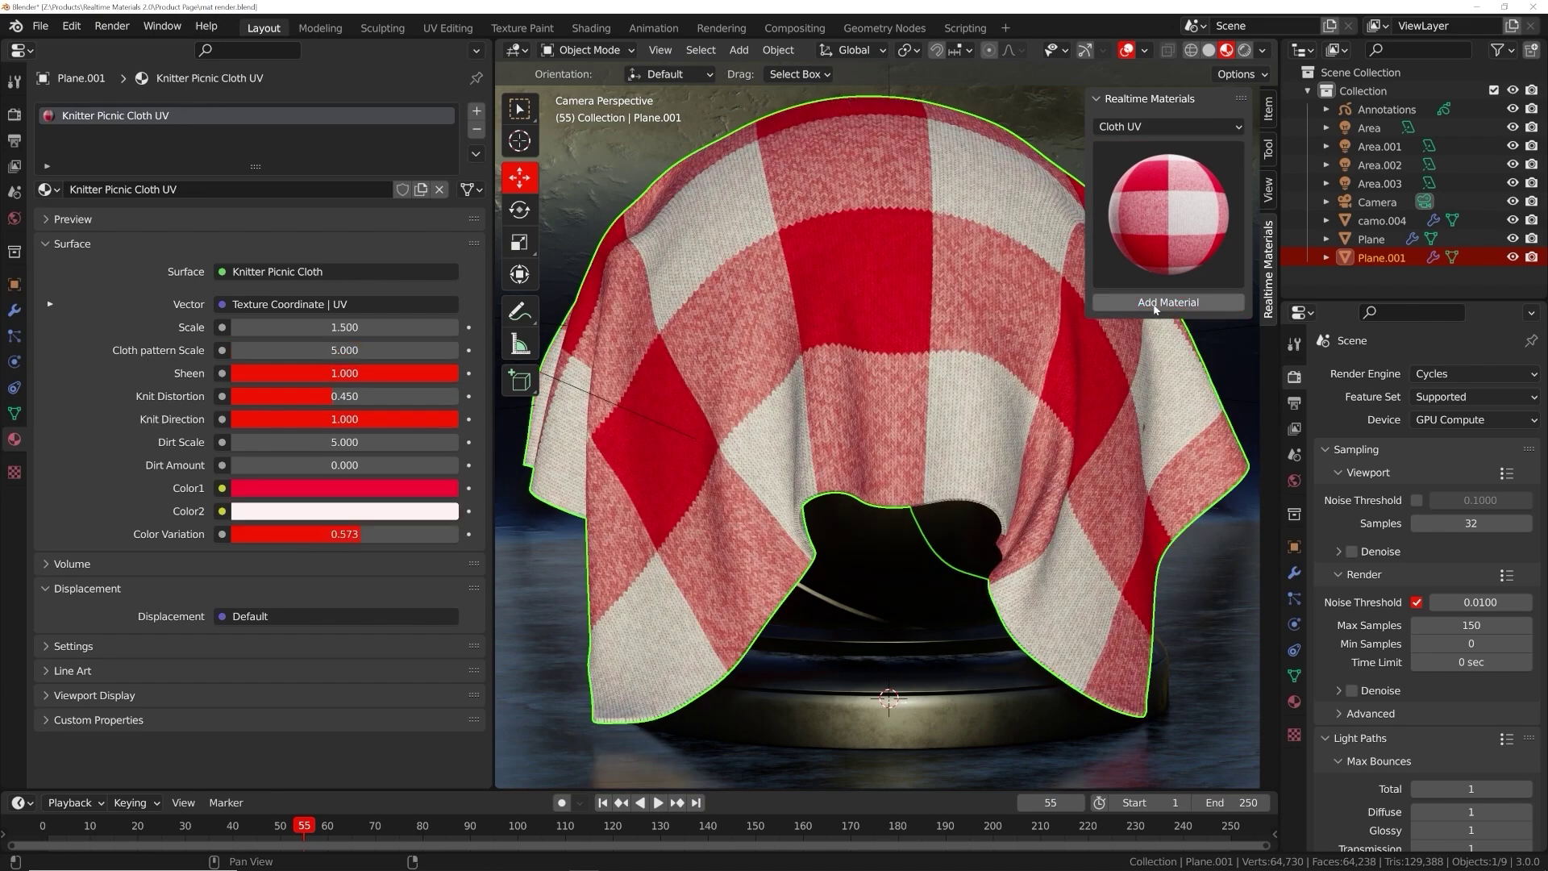
pyautogui.click(287, 350)
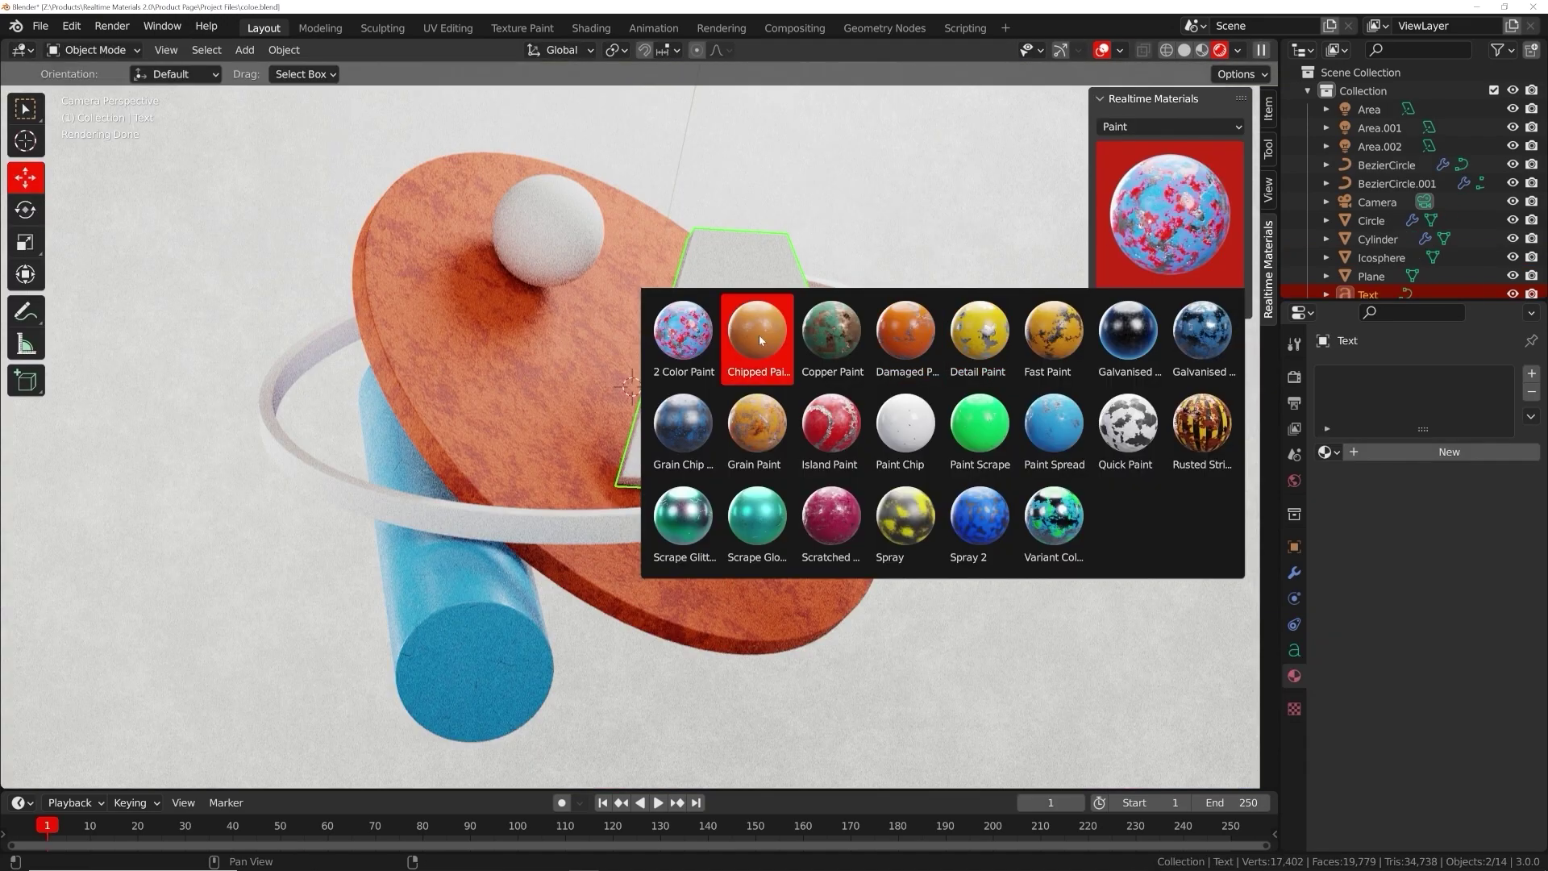
# Give the letter A Chipped Paint, and give the ring Basic Wood with a new colour.
pyautogui.click(761, 340)
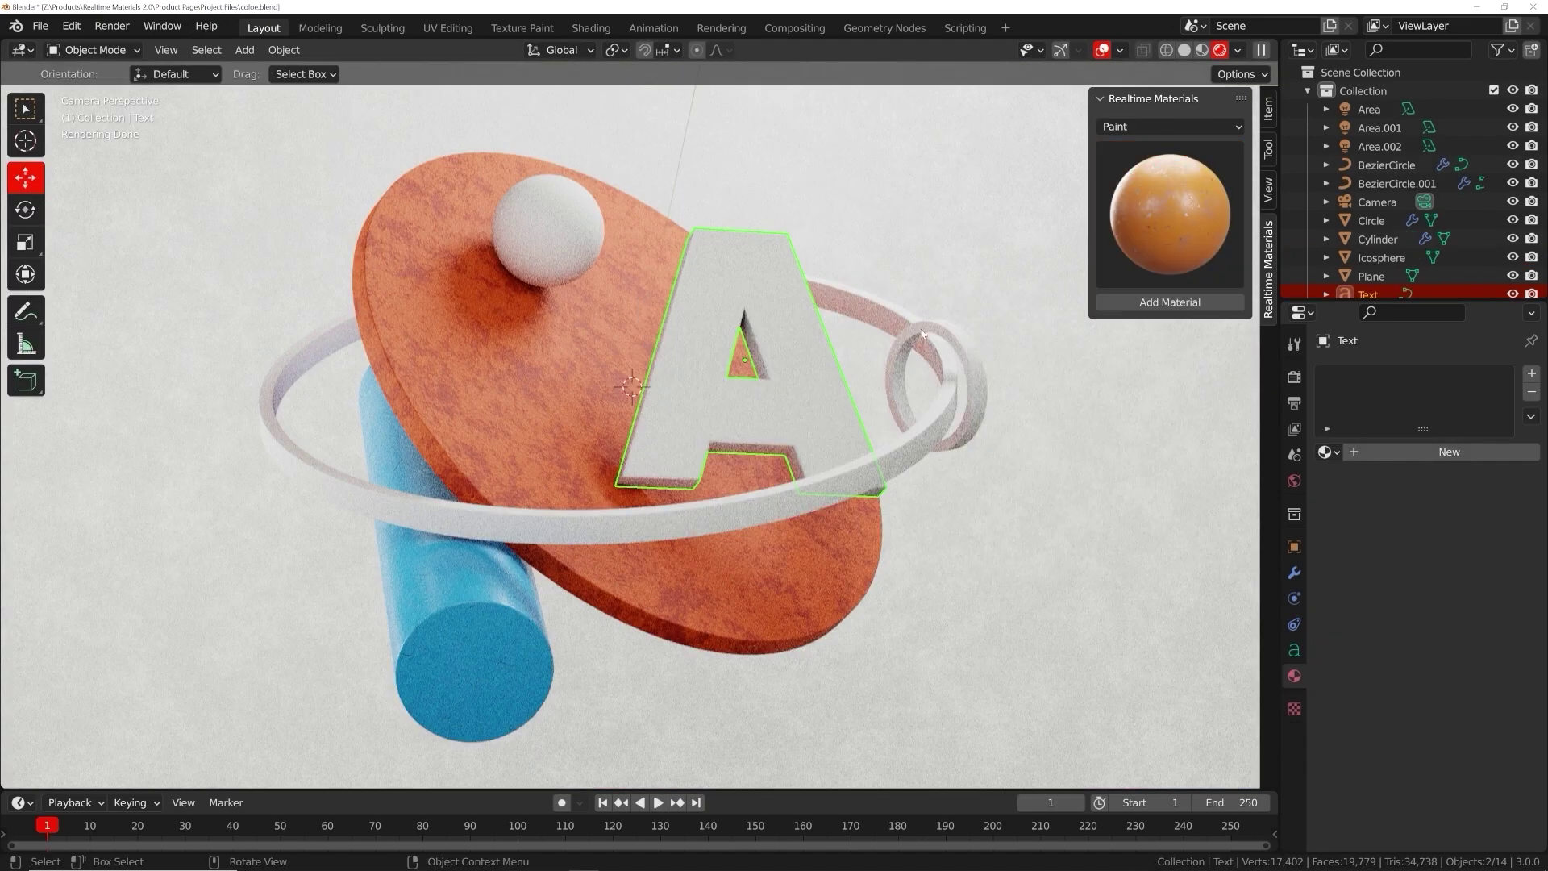
pyautogui.click(1170, 303)
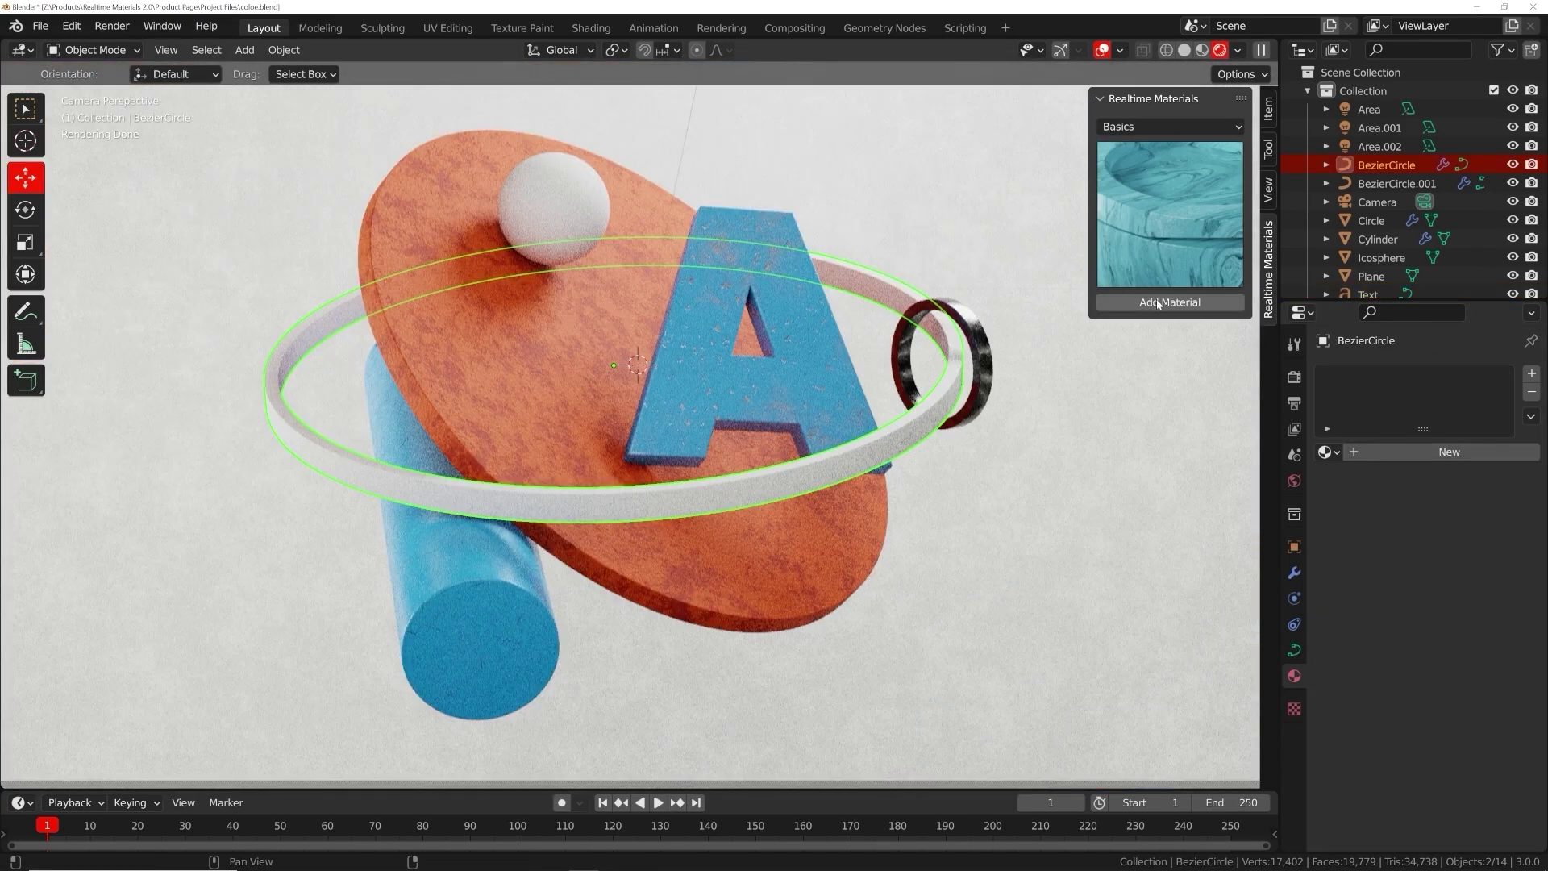
pyautogui.click(1158, 303)
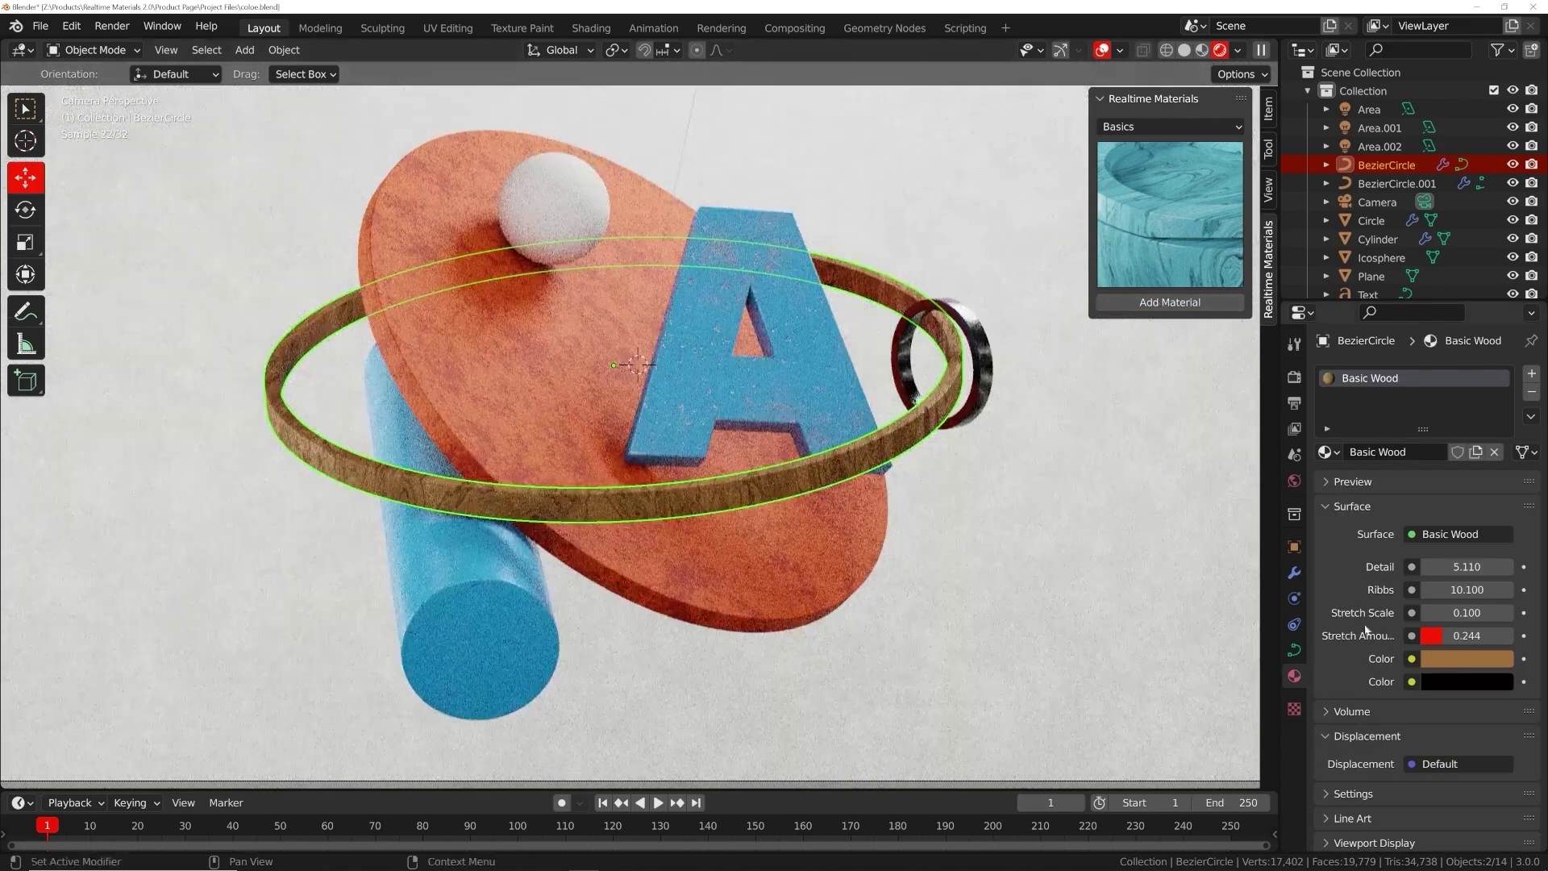
pyautogui.click(1458, 659)
pyautogui.click(1443, 410)
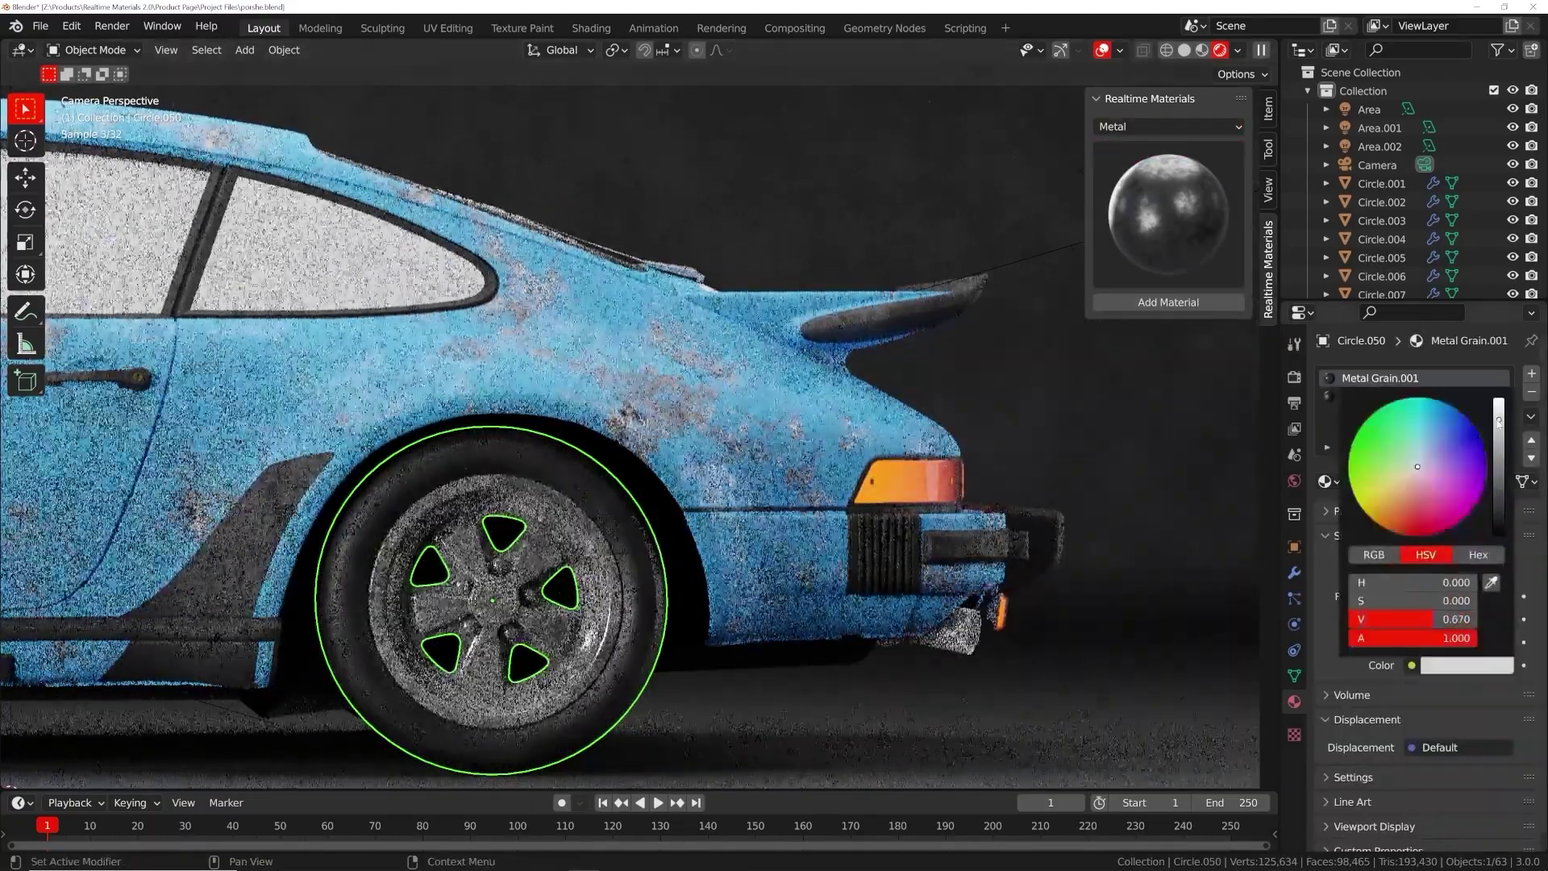
# Add Basic Glass to the window trim, then move the tunnel's point light up and left.
pyautogui.click(279, 269)
pyautogui.click(1144, 305)
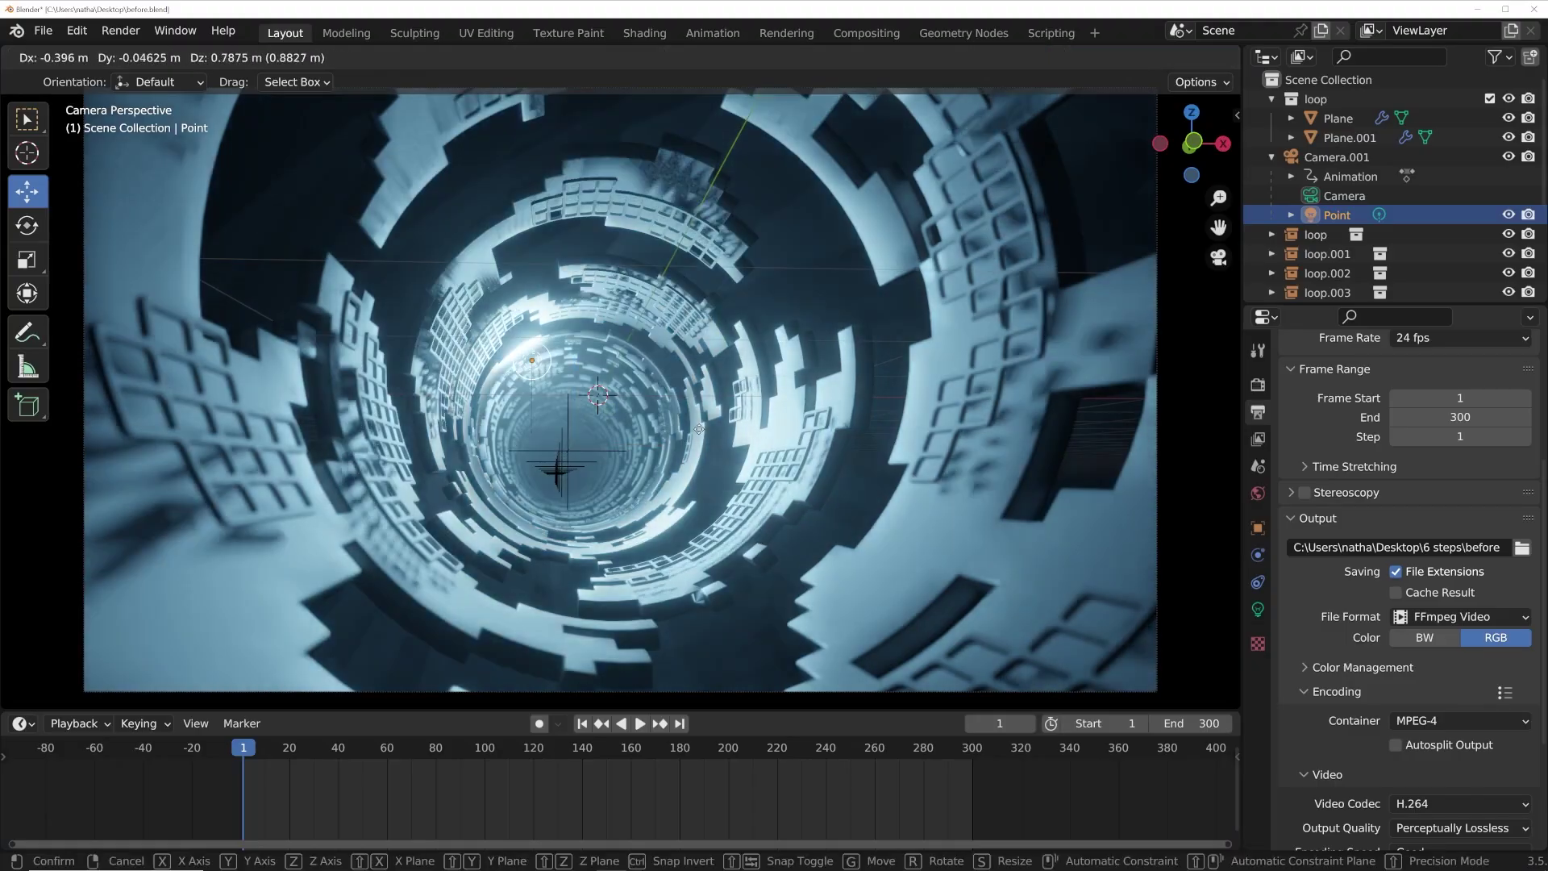
pyautogui.moveTo(700, 429); pyautogui.dragTo(550, 295)
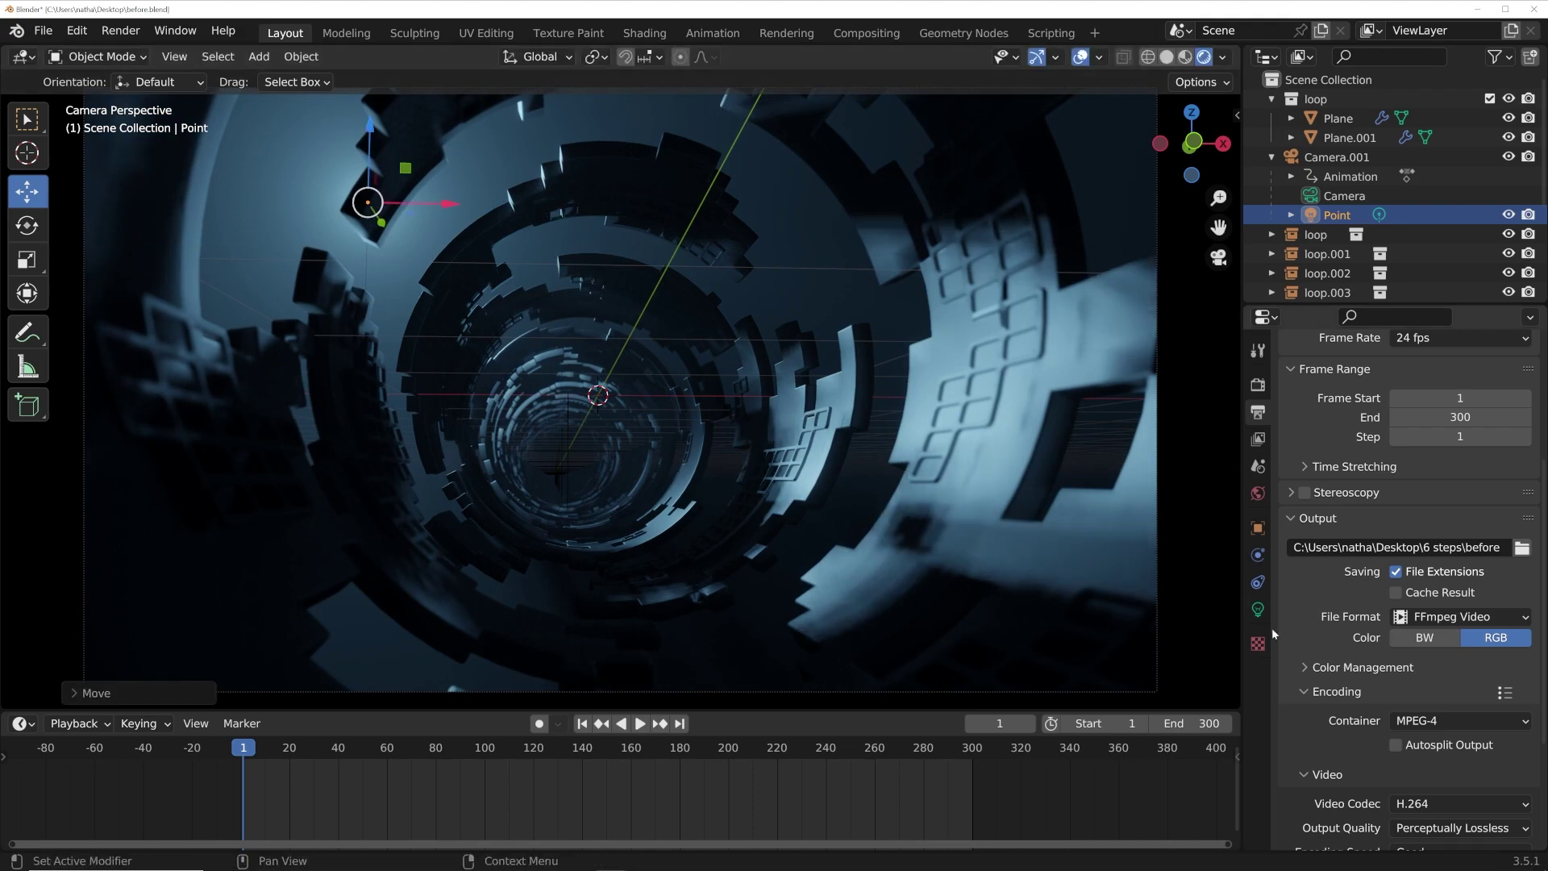
# Set the point light's power to 5000 W.
pyautogui.write('5000')
pyautogui.press('Return')
pyautogui.hotkey('shift', 'alt', 'z')
# Preview the tunnel animation, then set the duplicated point light's colour to blue.
pyautogui.press('space')
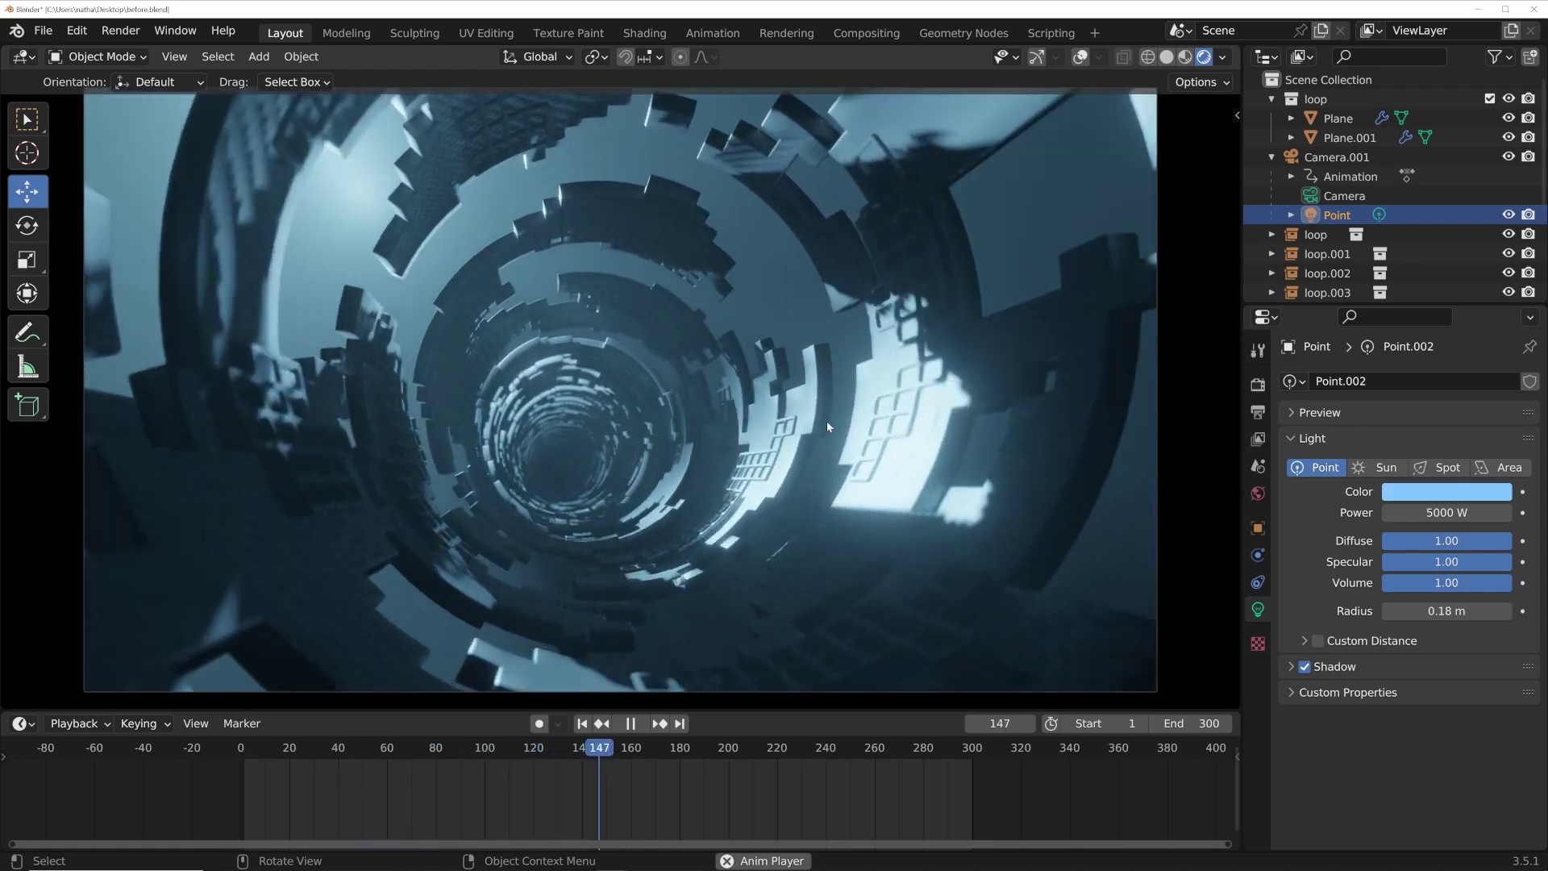
pyautogui.press('space')
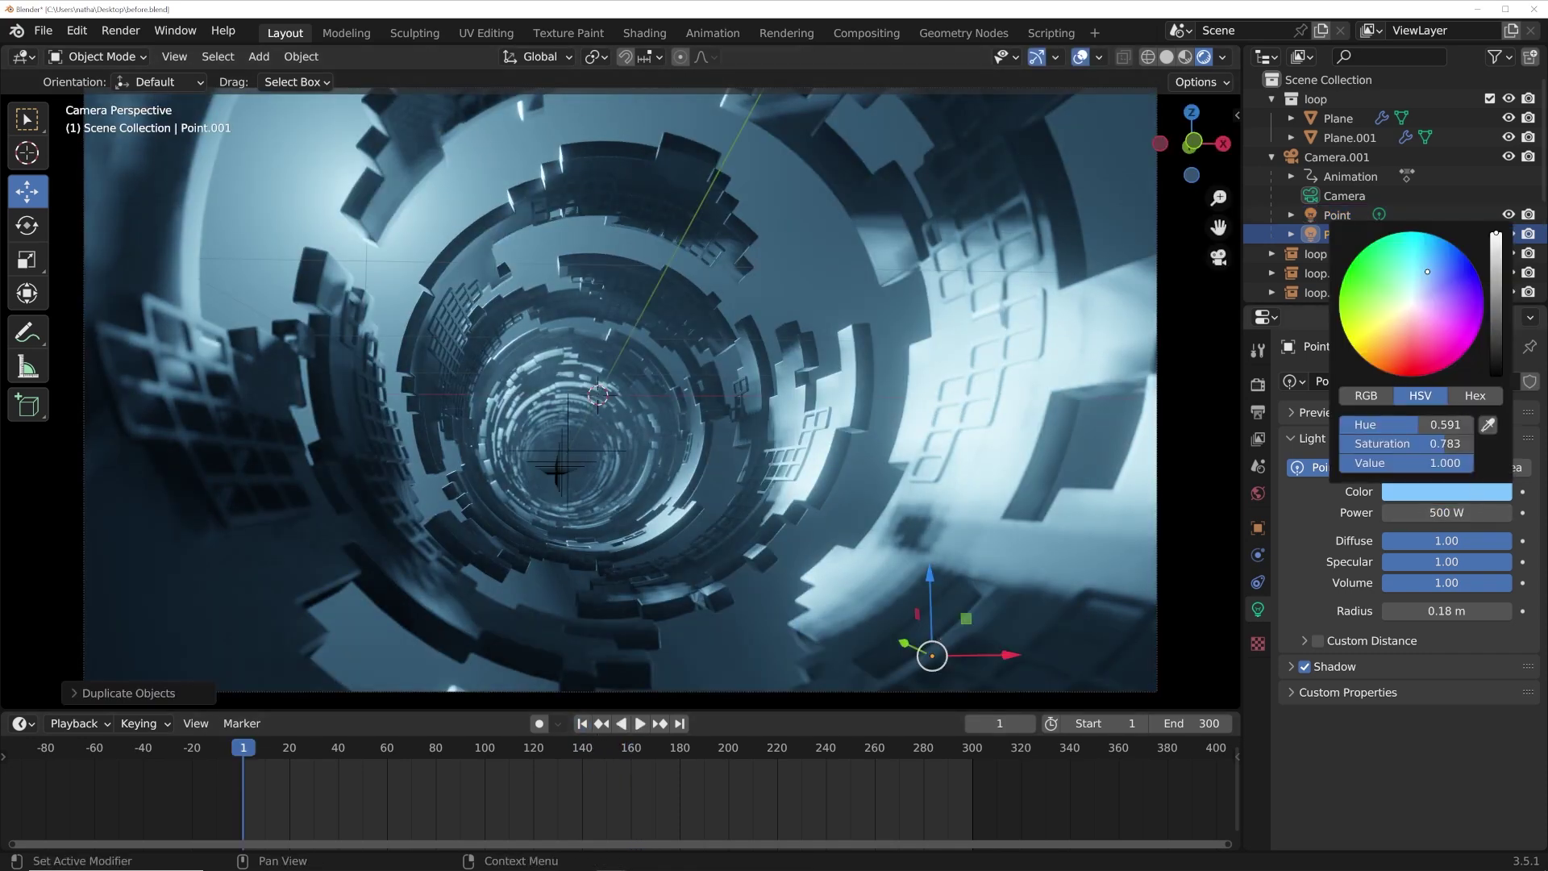
pyautogui.click(1405, 492)
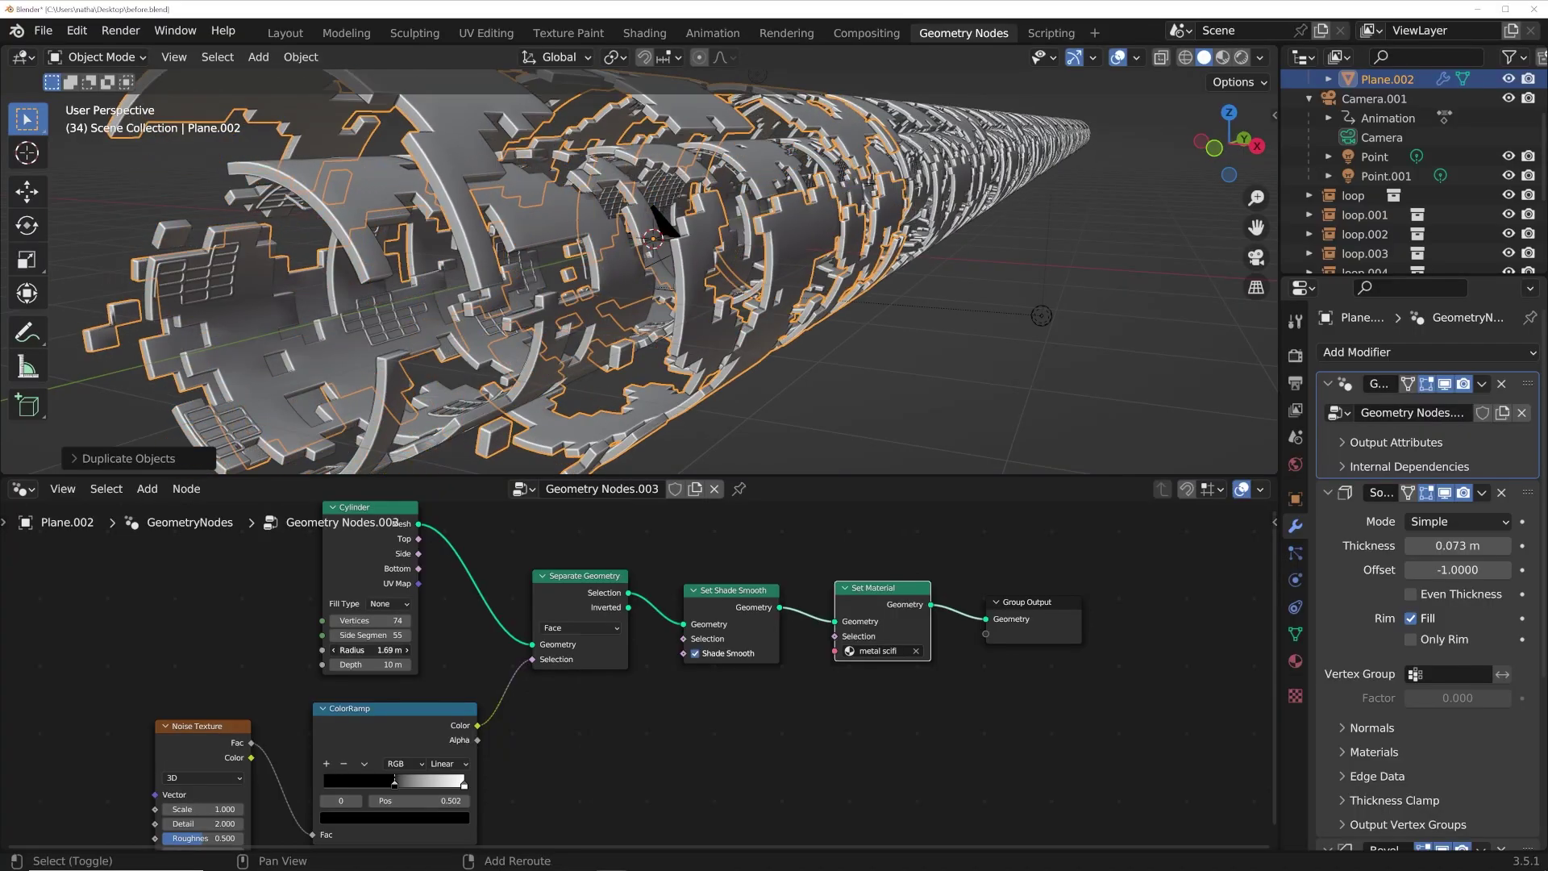
# Set Plane.002's noise texture Scale to 0.5, then play the animation through the camera.
pyautogui.moveTo(492, 403); pyautogui.dragTo(533, 342, button='middle')
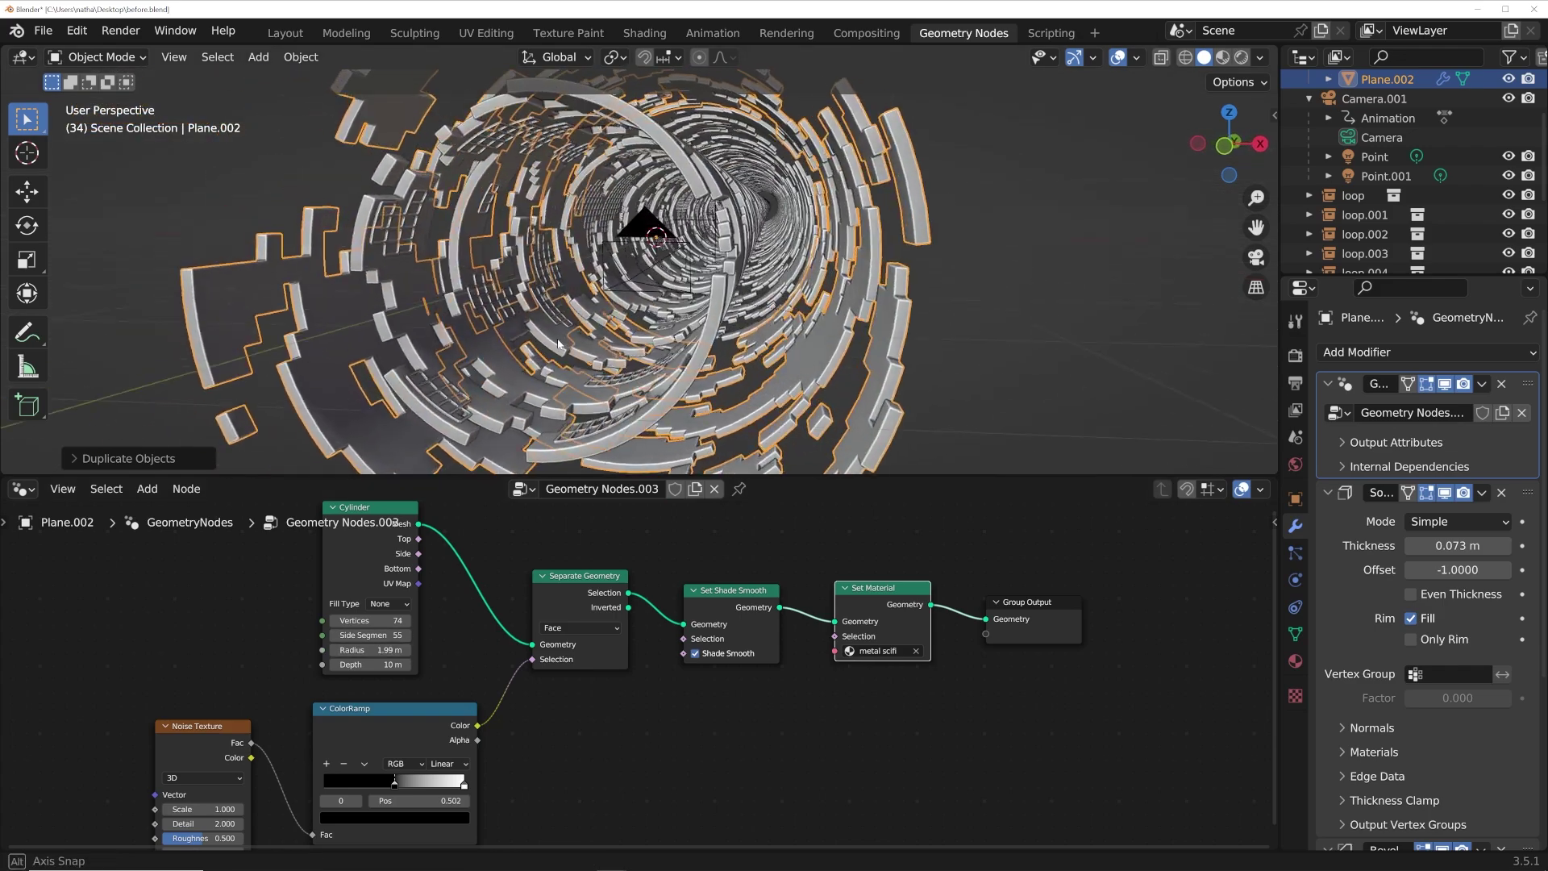
pyautogui.moveTo(202, 809); pyautogui.dragTo(287, 694, button='middle')
pyautogui.doubleClick(287, 694)
pyautogui.moveTo(794, 290); pyautogui.dragTo(645, 306, button='middle')
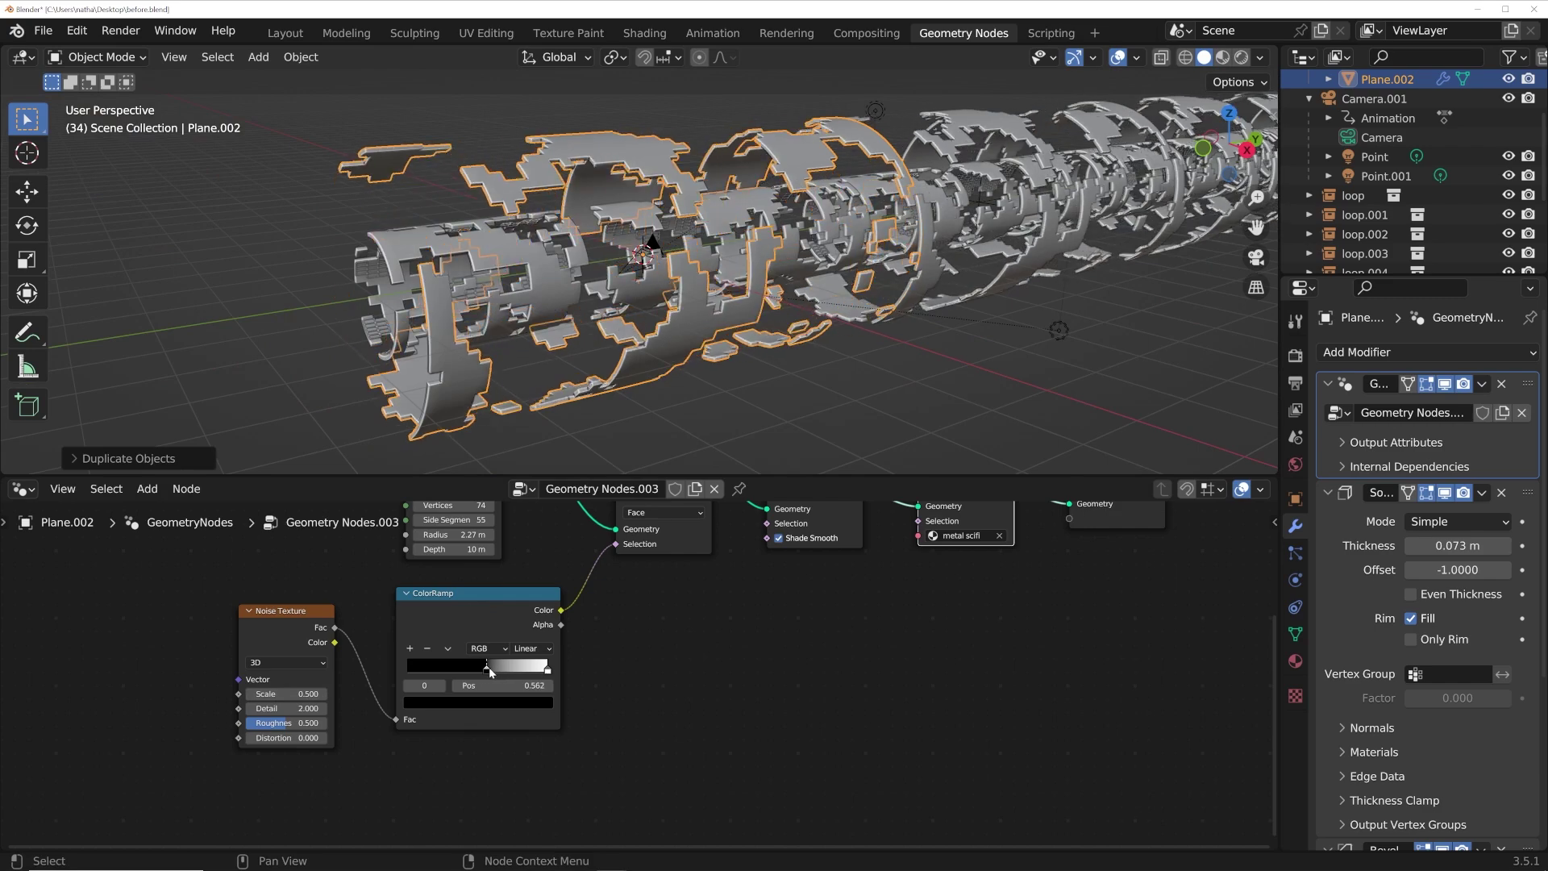
pyautogui.press('KP_0')
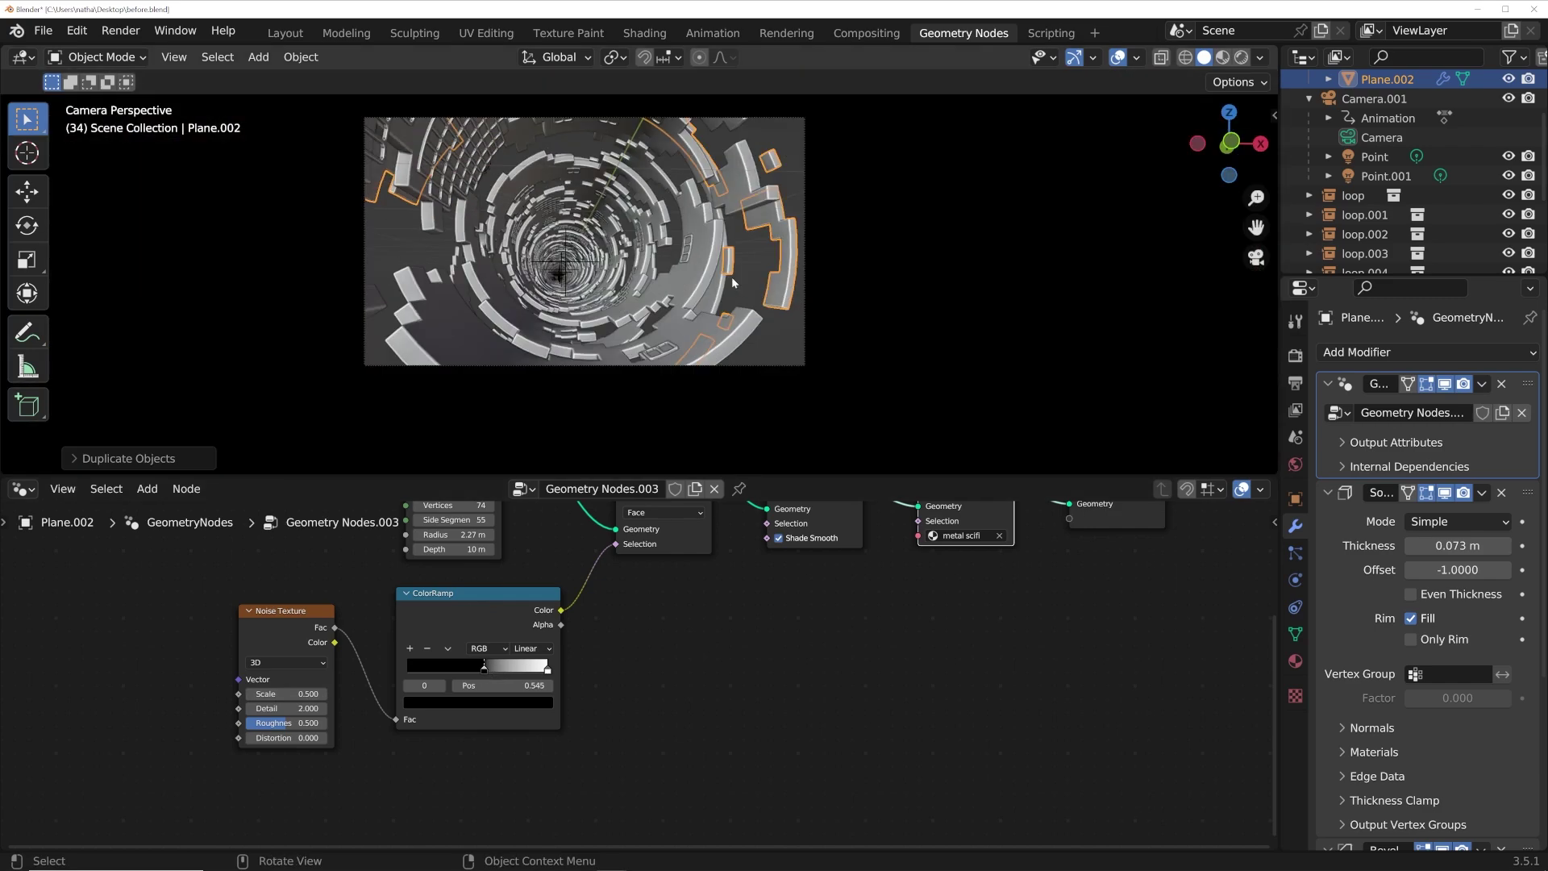
pyautogui.scroll(3, 758, 260)
pyautogui.press('space')
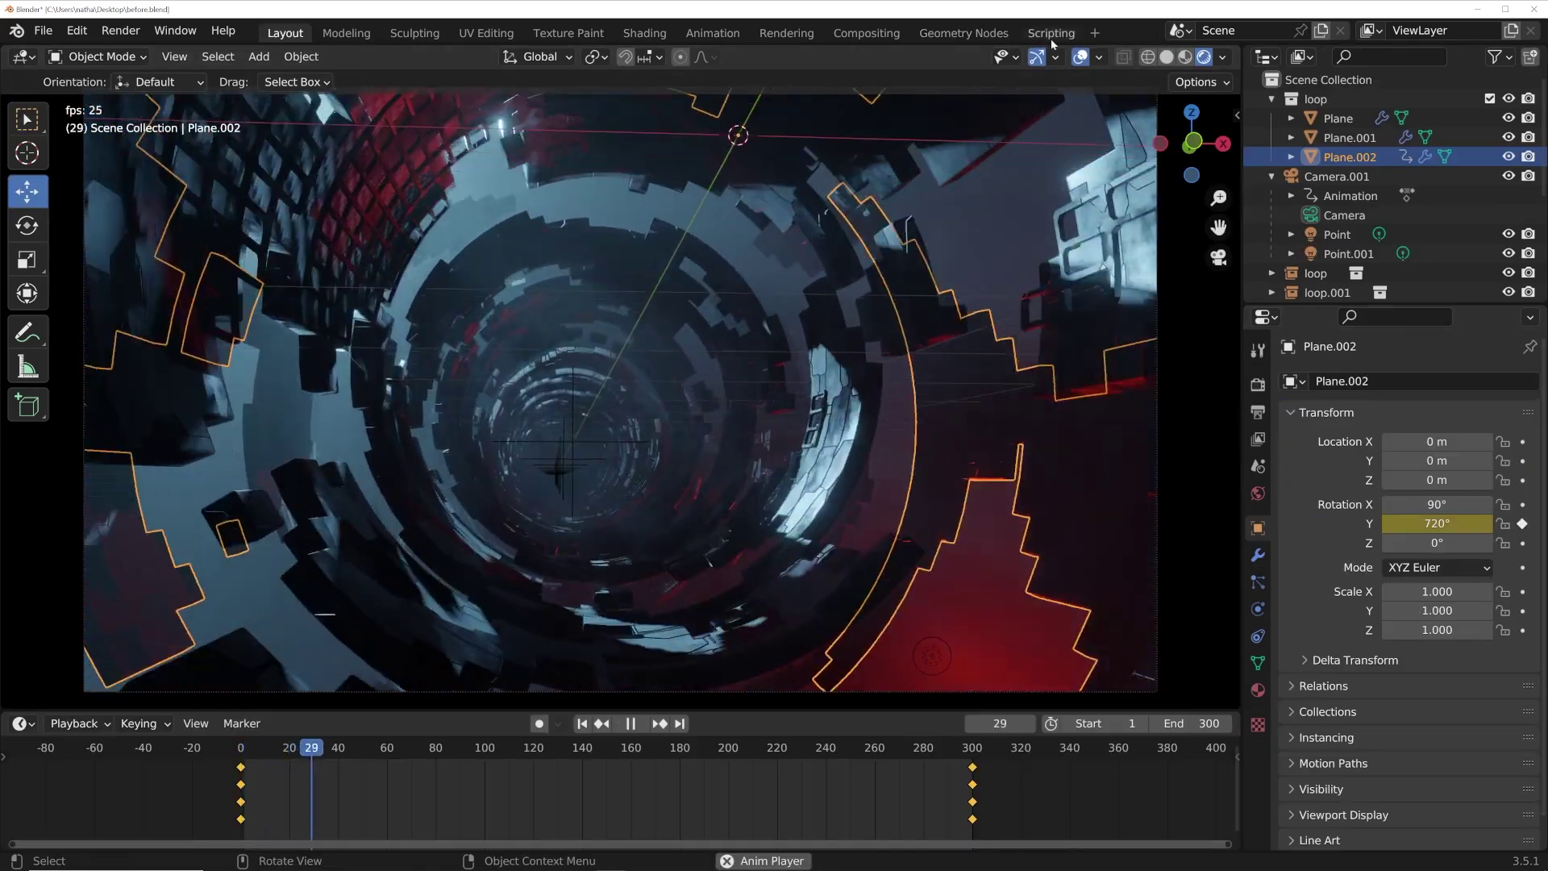
# Hide the viewport overlays while the tunnel animation plays.
pyautogui.click(1080, 57)
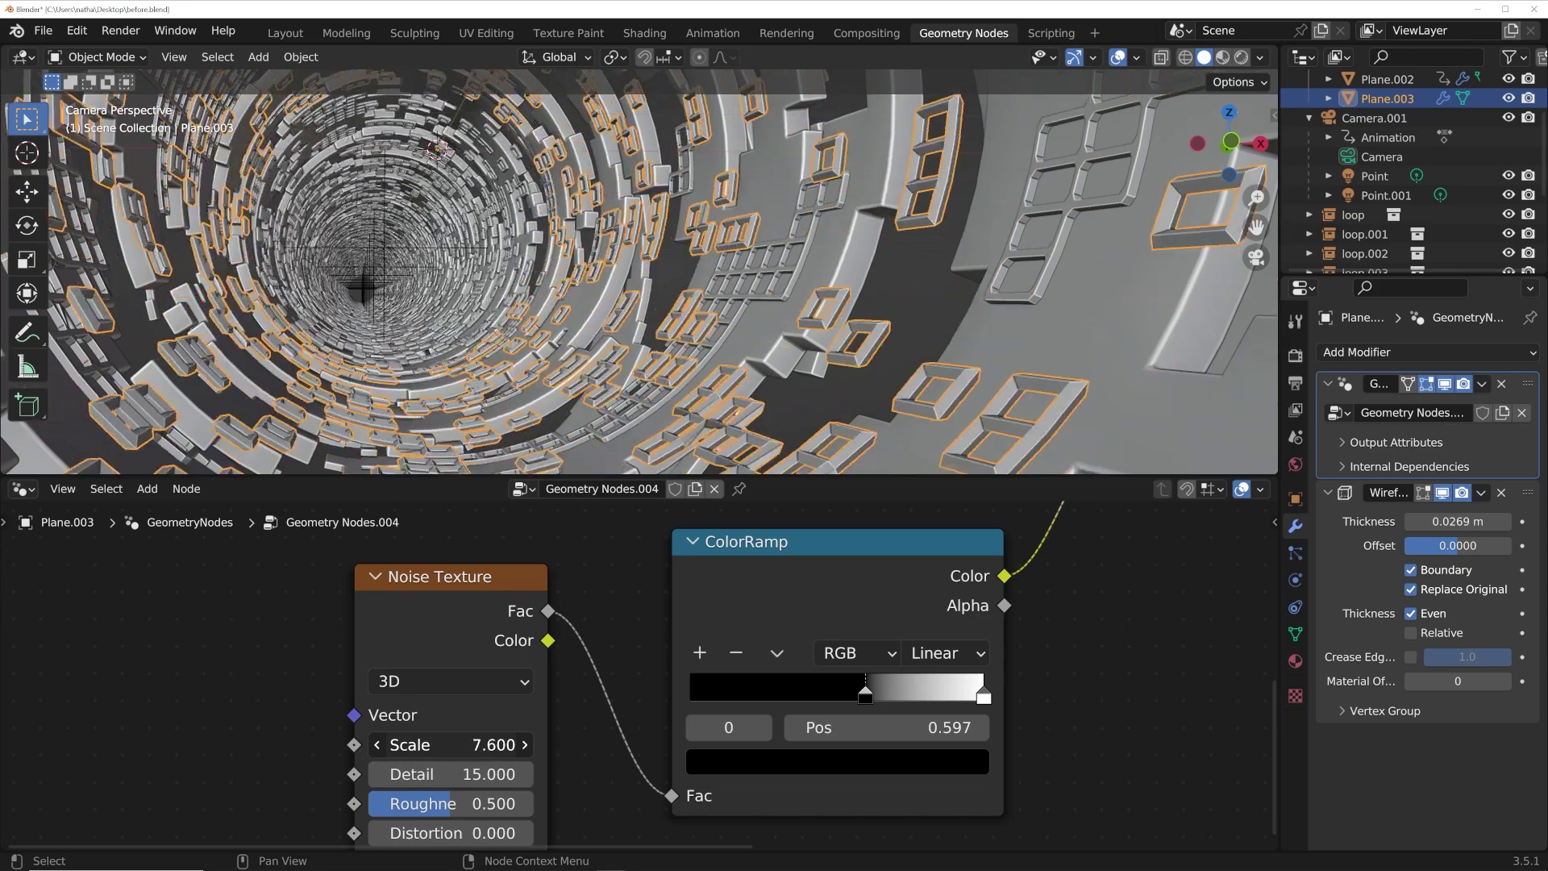
# Raise Plane.003's noise scale to 15.4, assign the light emission material, and add a Mix node.
pyautogui.moveTo(452, 744); pyautogui.dragTo(484, 744)
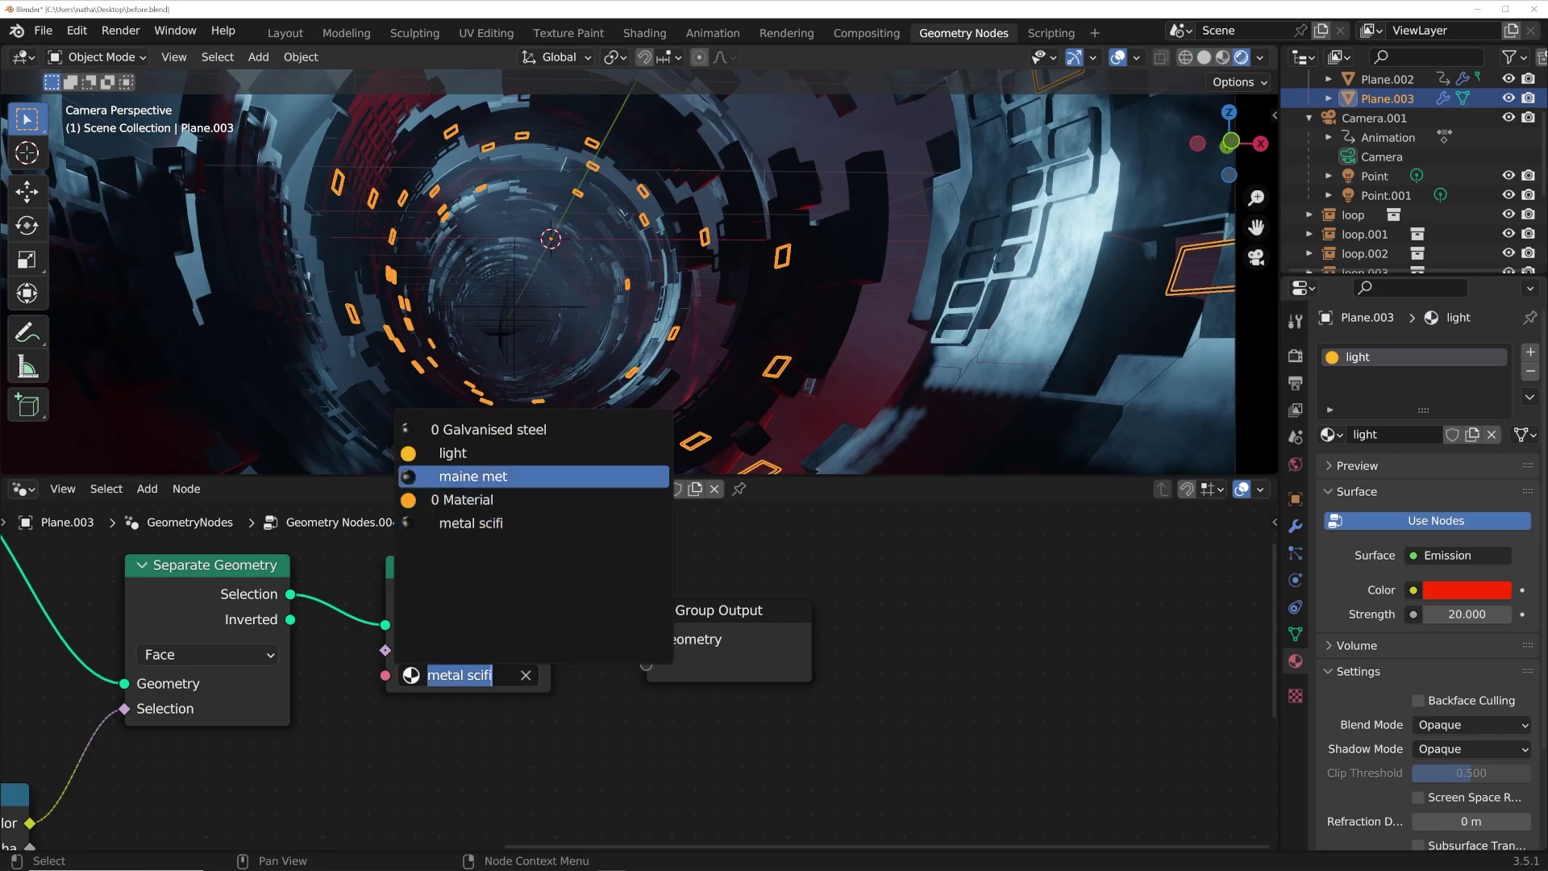
pyautogui.click(476, 454)
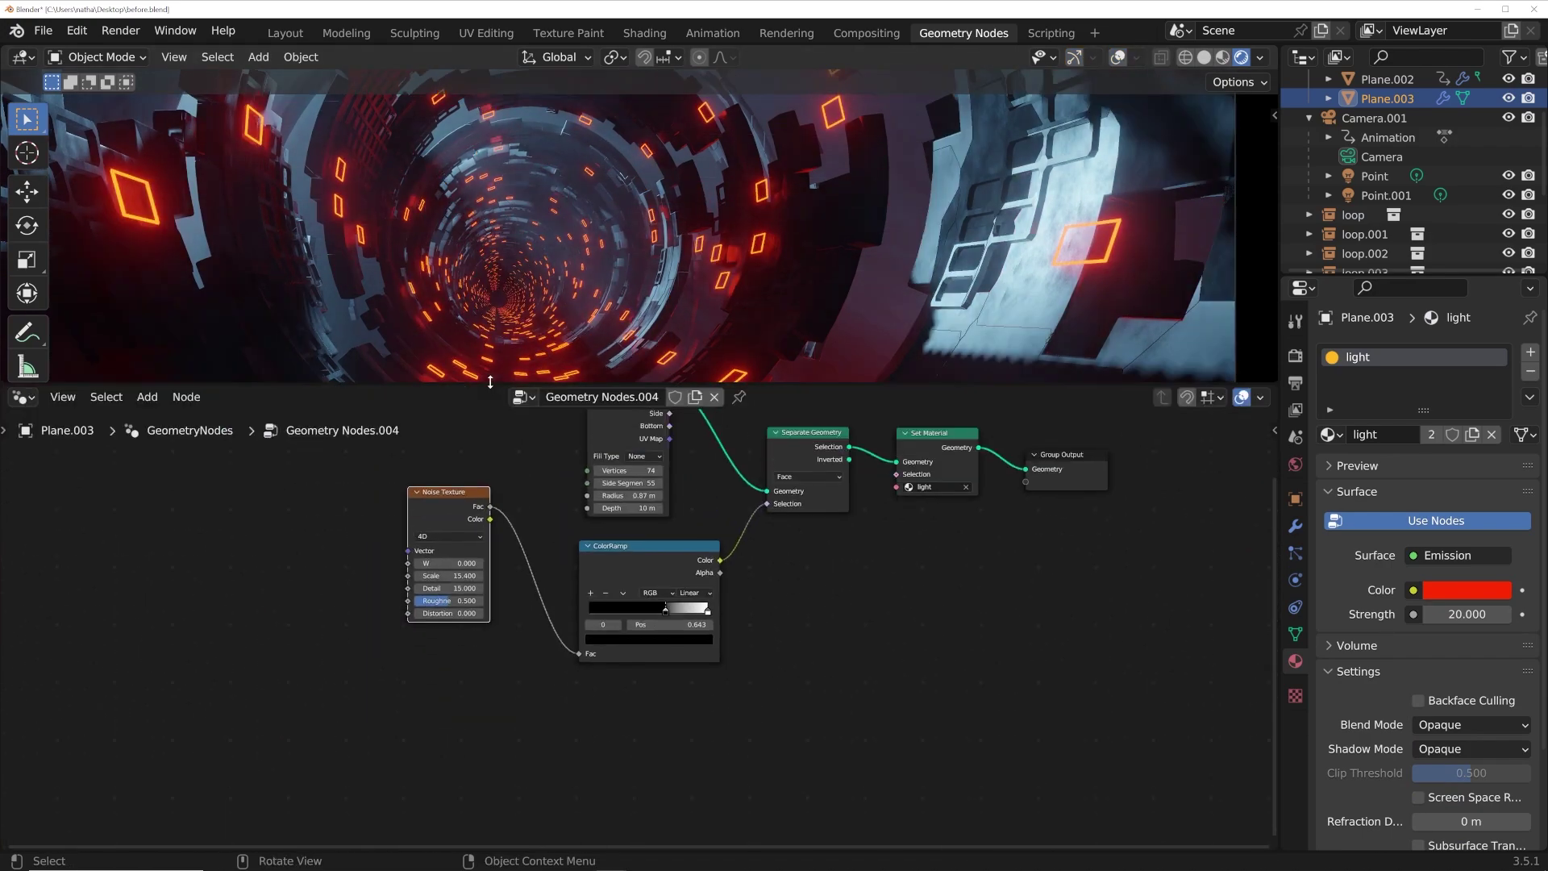
pyautogui.hotkey('shift', 'a')
pyautogui.write('mix')
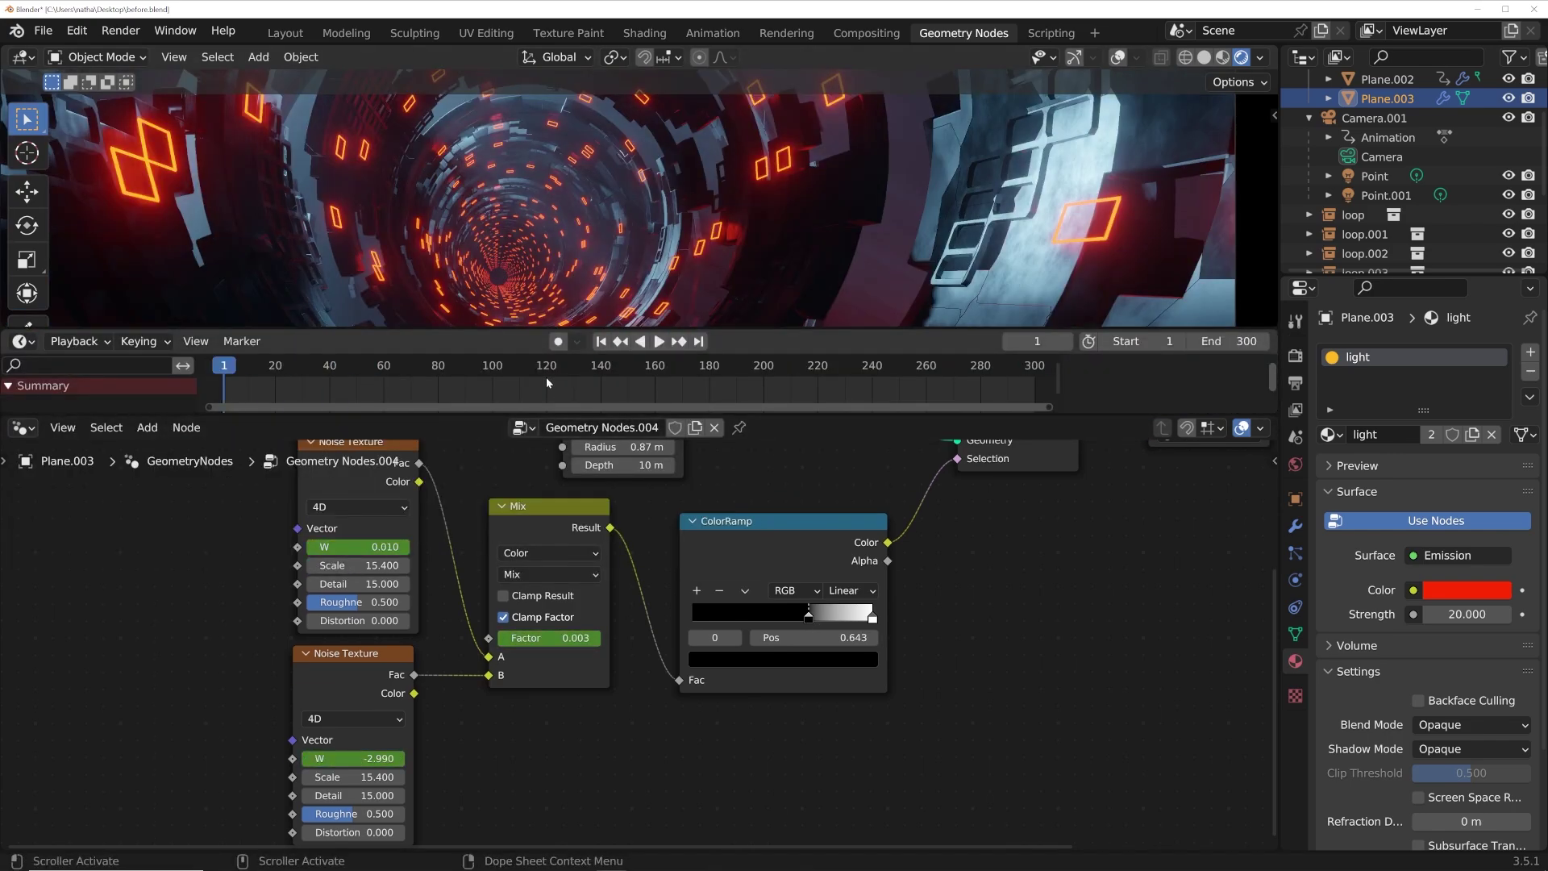
pyautogui.press('Escape')
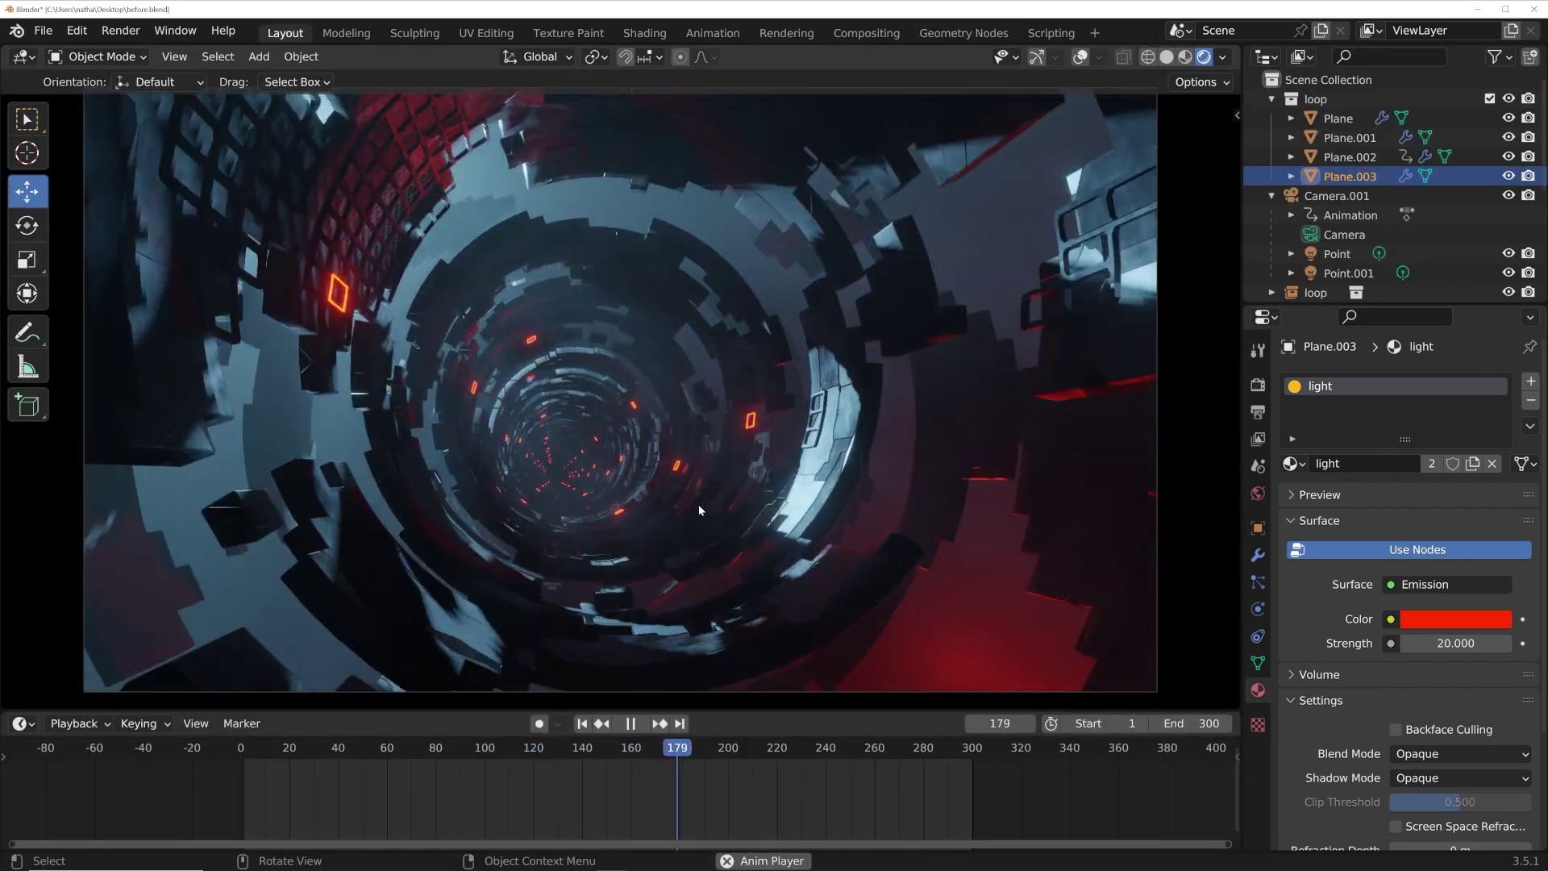
pyautogui.click(631, 723)
pyautogui.click(582, 724)
pyautogui.press('space')
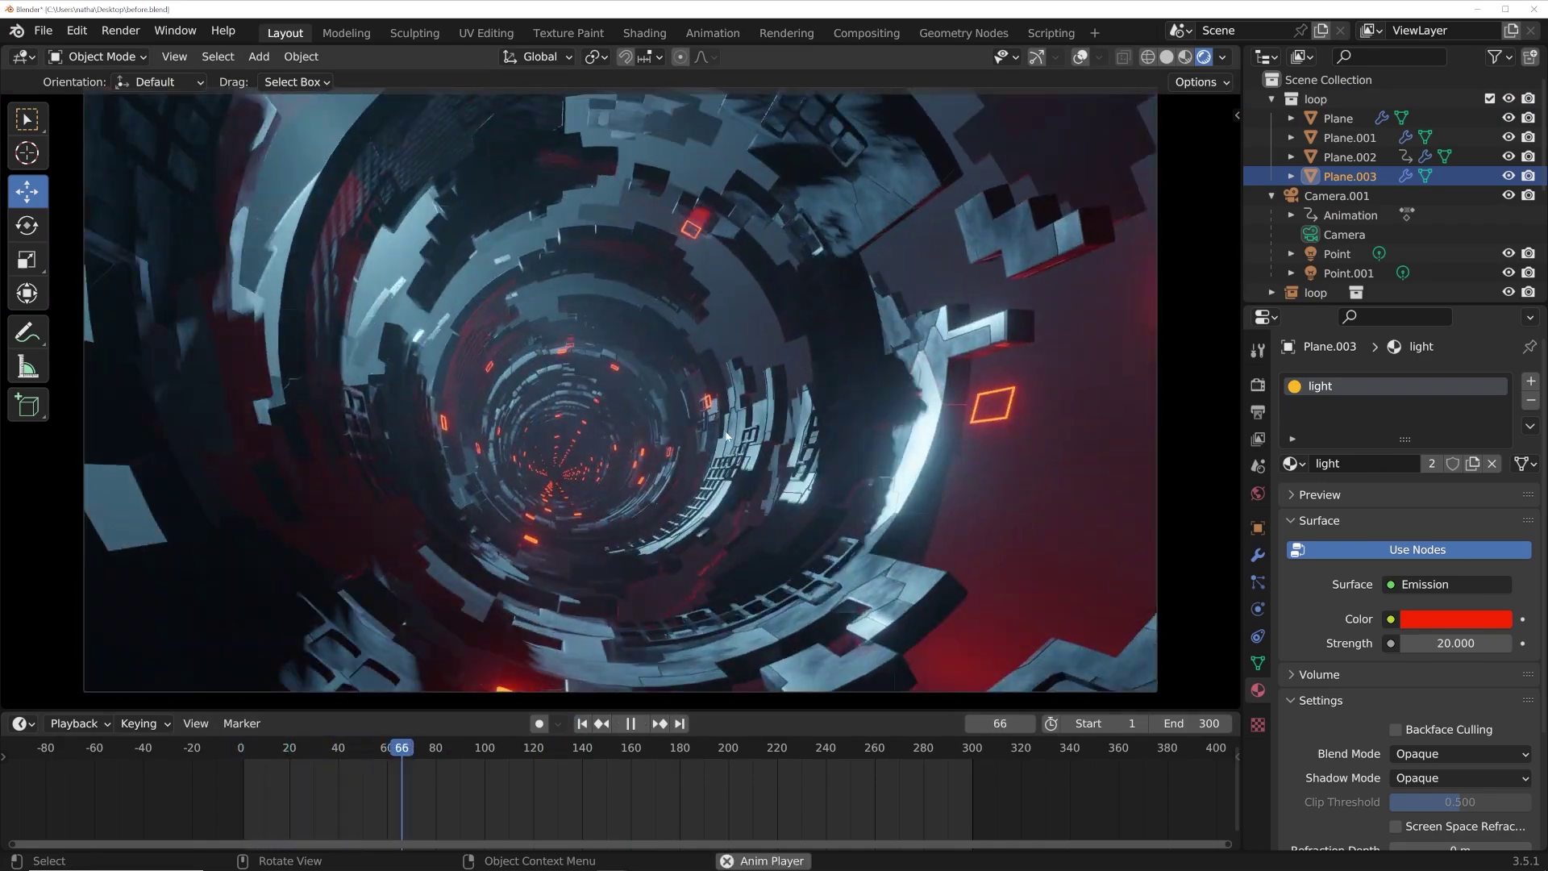
pyautogui.press('space')
pyautogui.moveTo(438, 770); pyautogui.dragTo(852, 750)
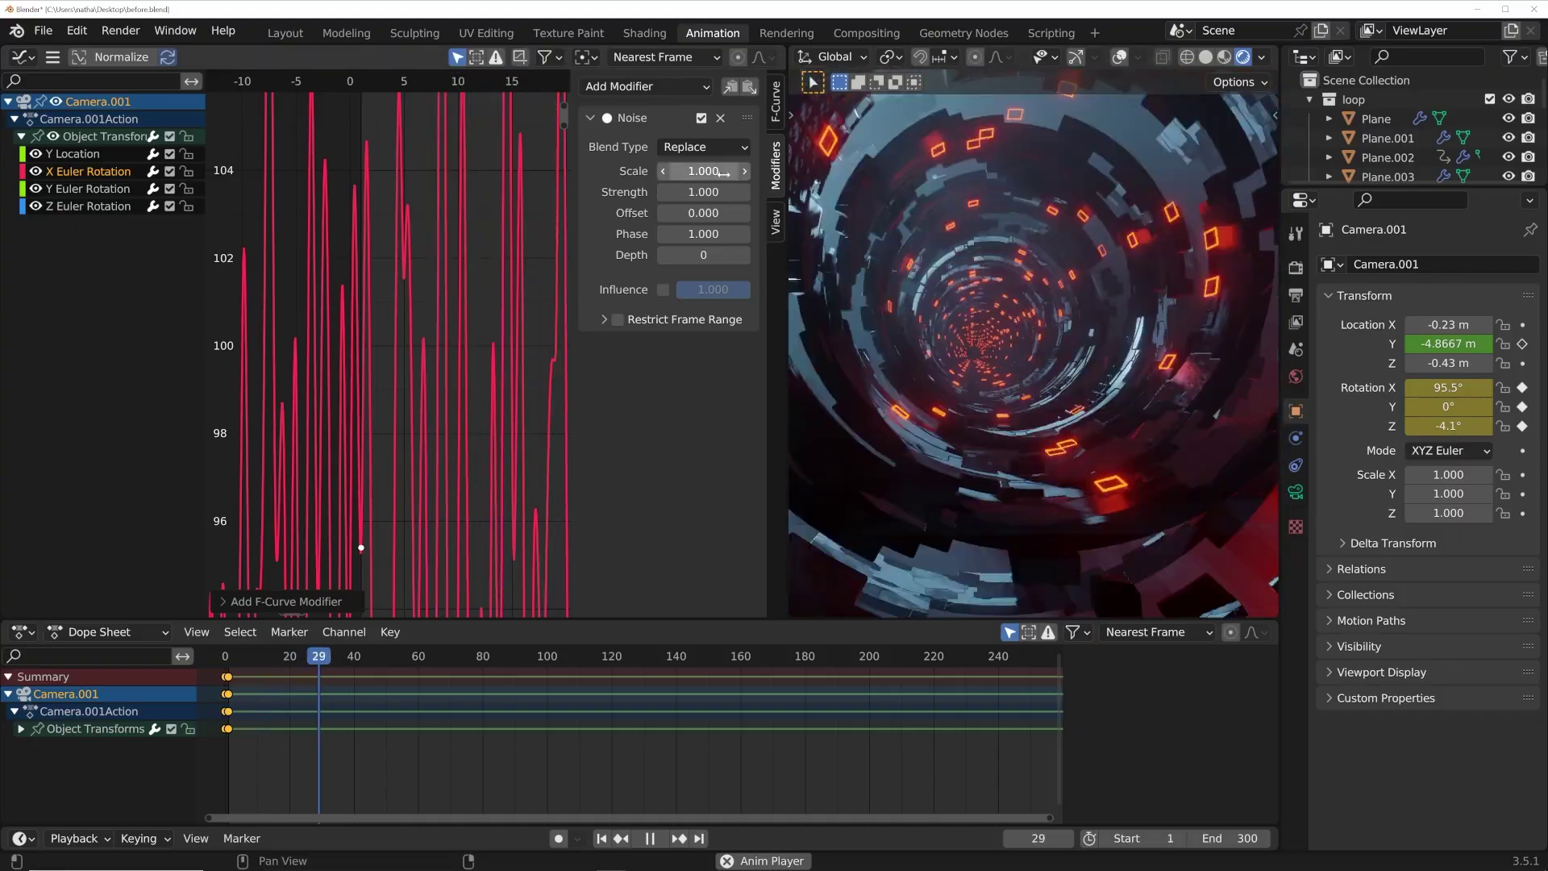
# Set the camera shake noise to Scale 6 and Strength 0.04, and F-Stop 1.7.
pyautogui.click(704, 170)
pyautogui.write('6')
pyautogui.press('Return')
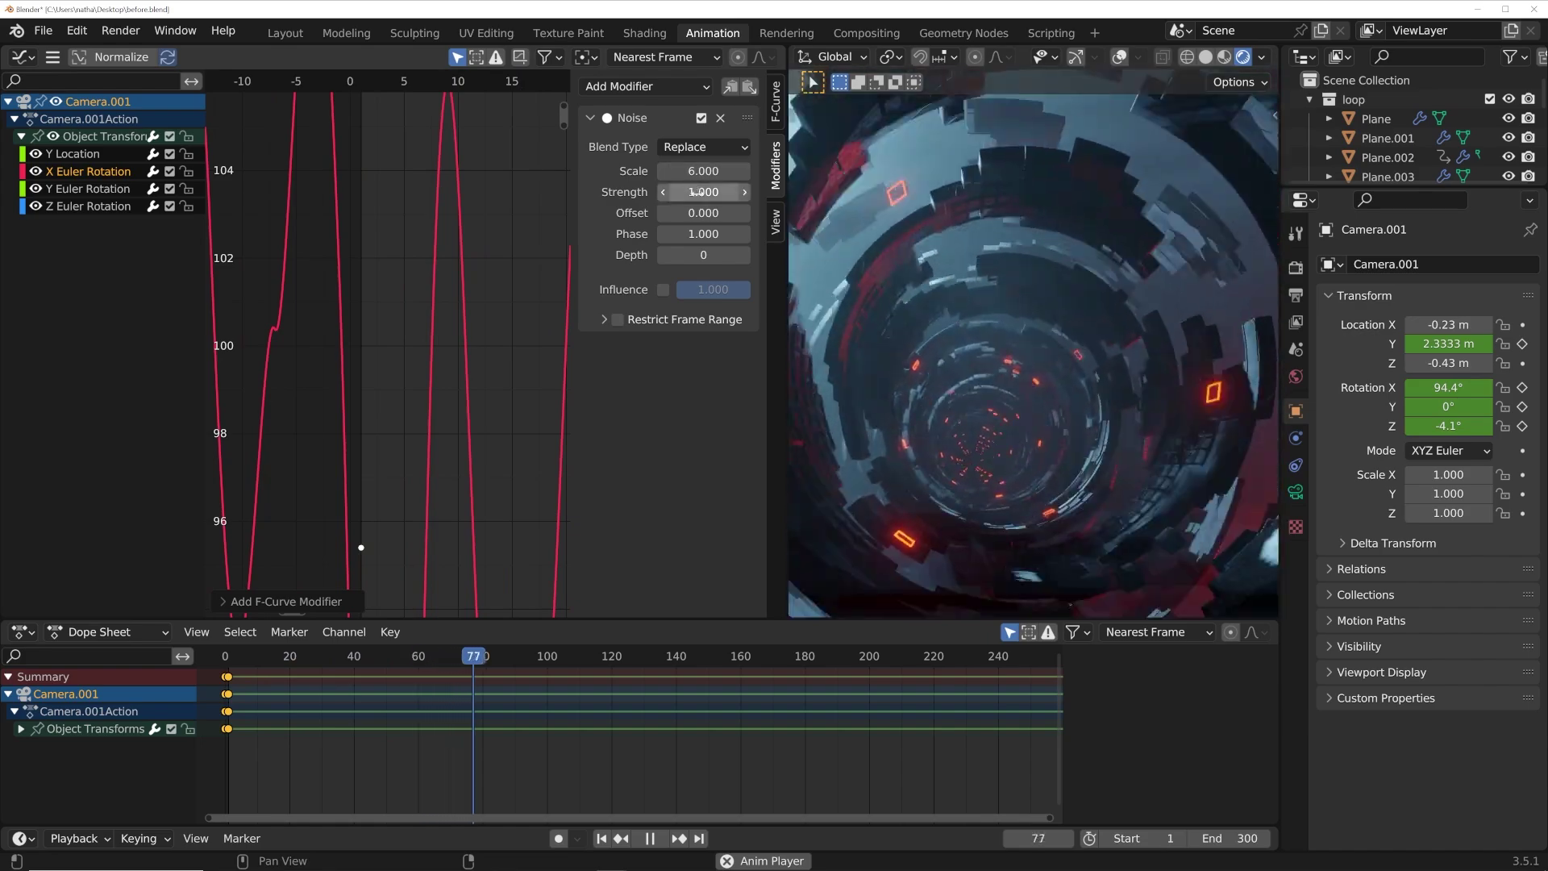
pyautogui.moveTo(703, 192); pyautogui.dragTo(623, 192)
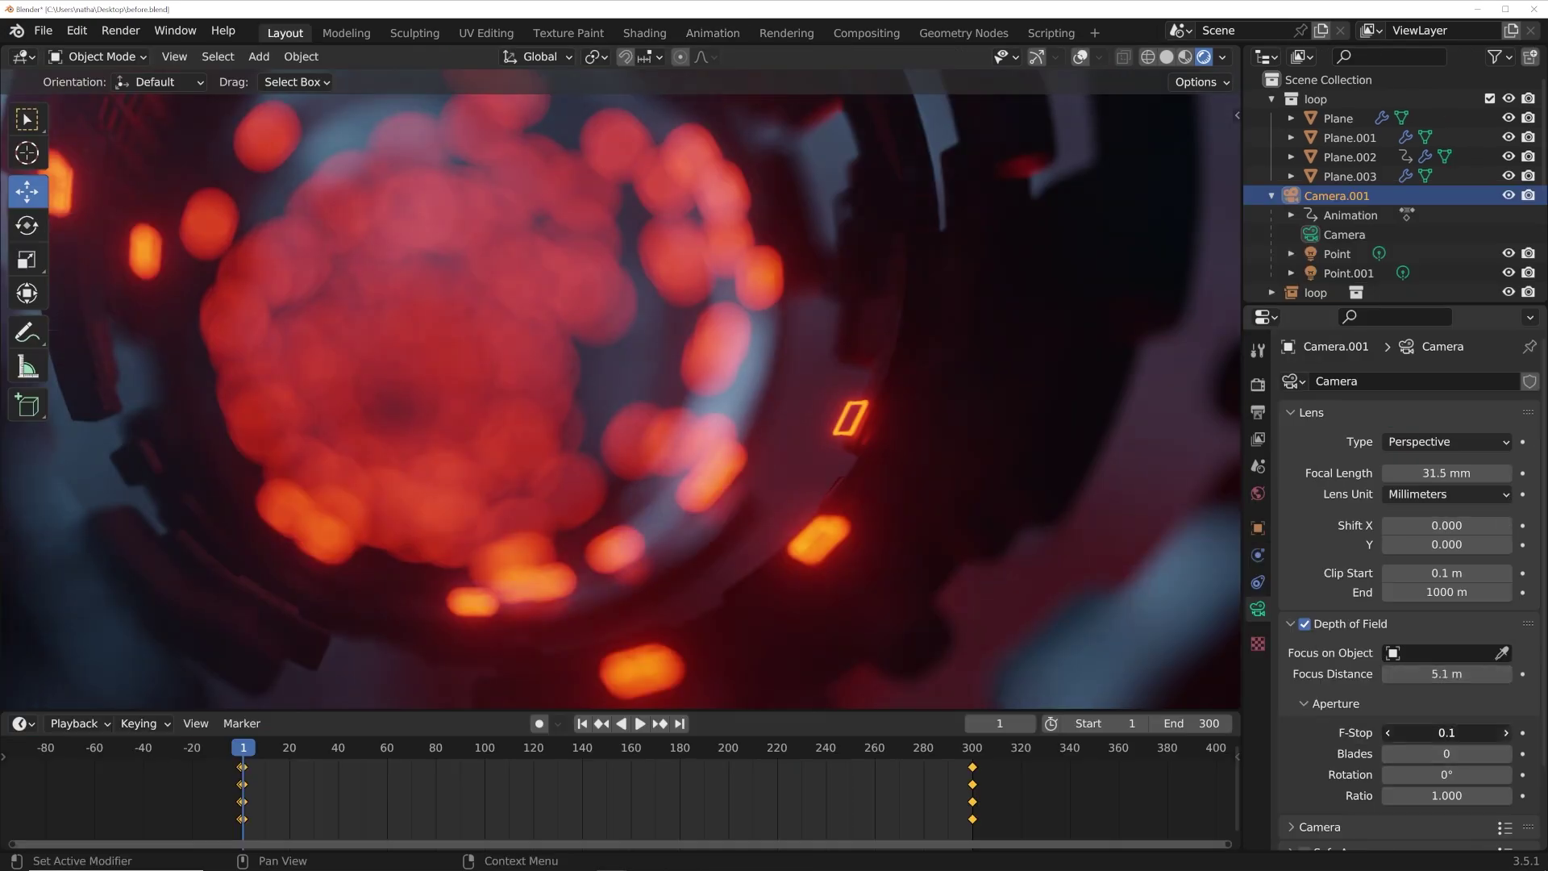
pyautogui.click(1505, 733)
pyautogui.click(1505, 733)
pyautogui.click(1506, 733)
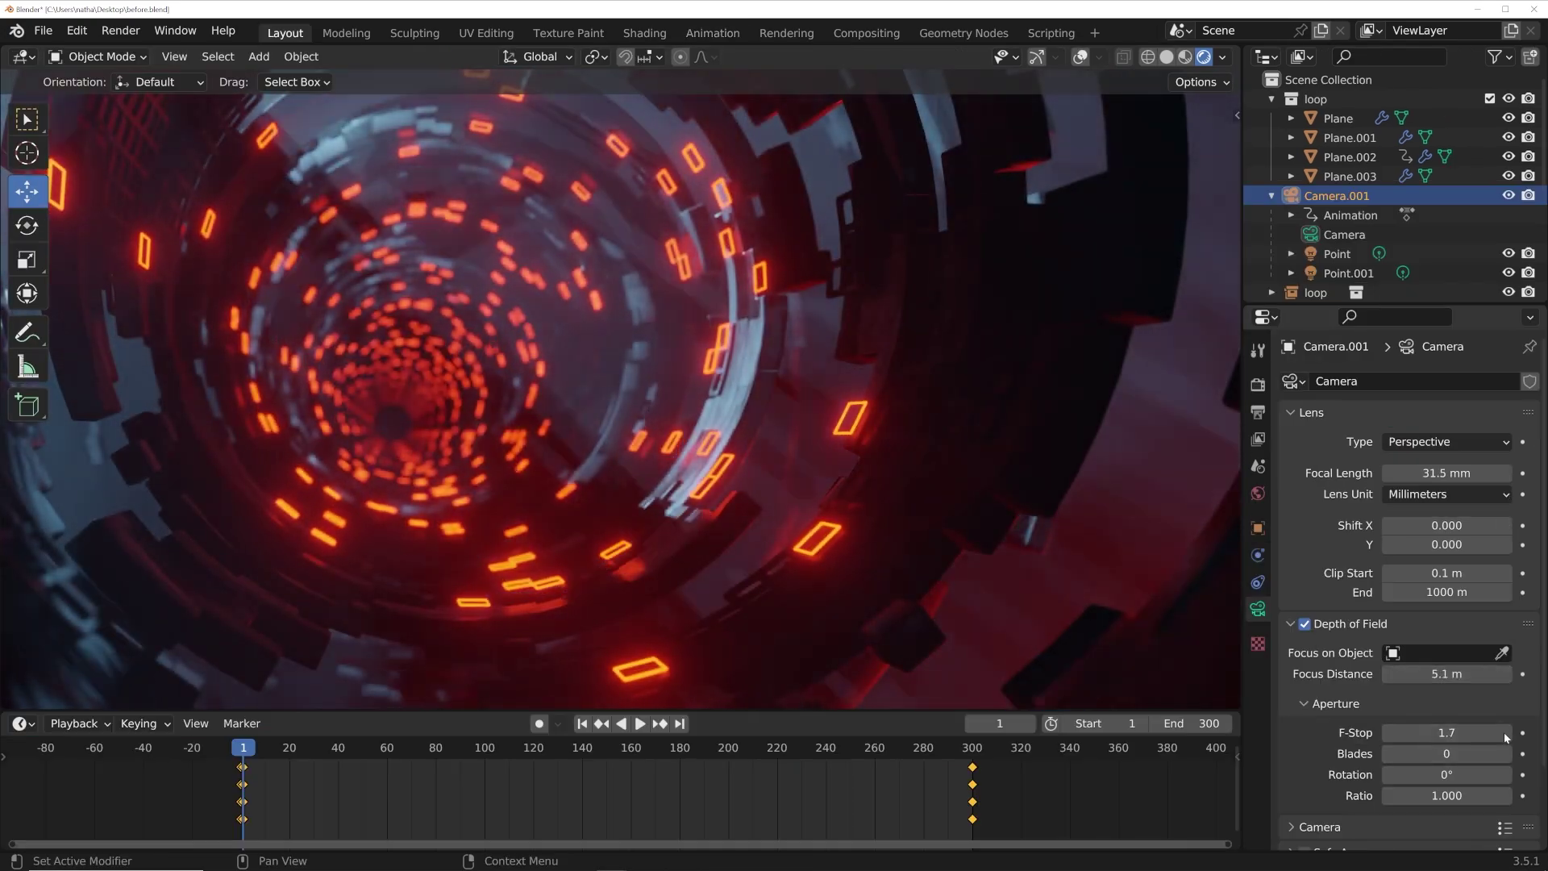
# Play the animation through the camera, then view the rendered frame 48 result.
pyautogui.press('KP_0')
pyautogui.press('space')
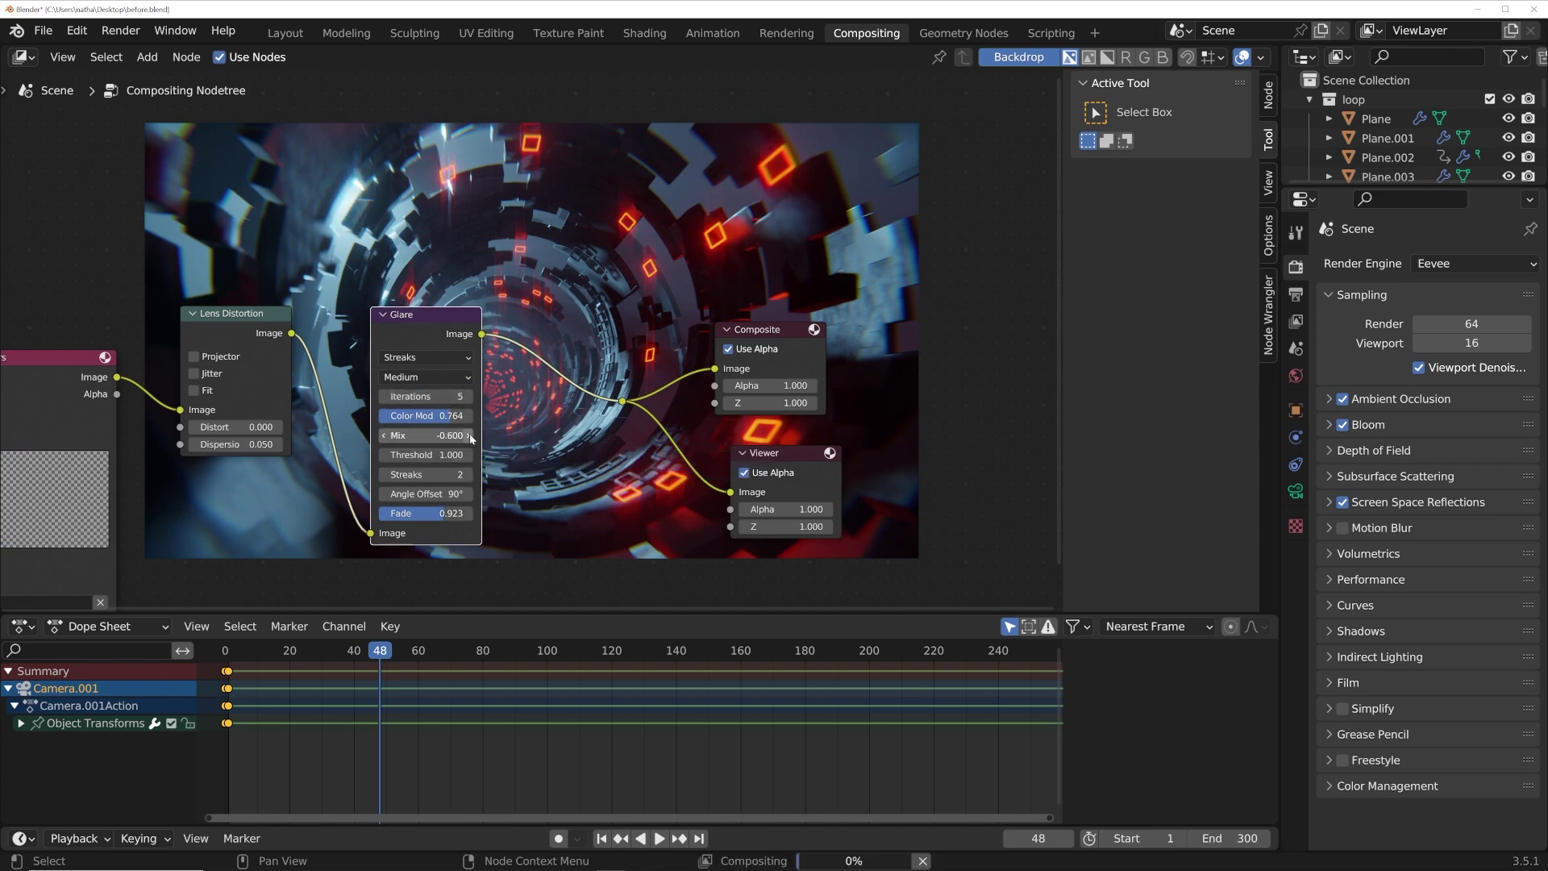
pyautogui.click(786, 32)
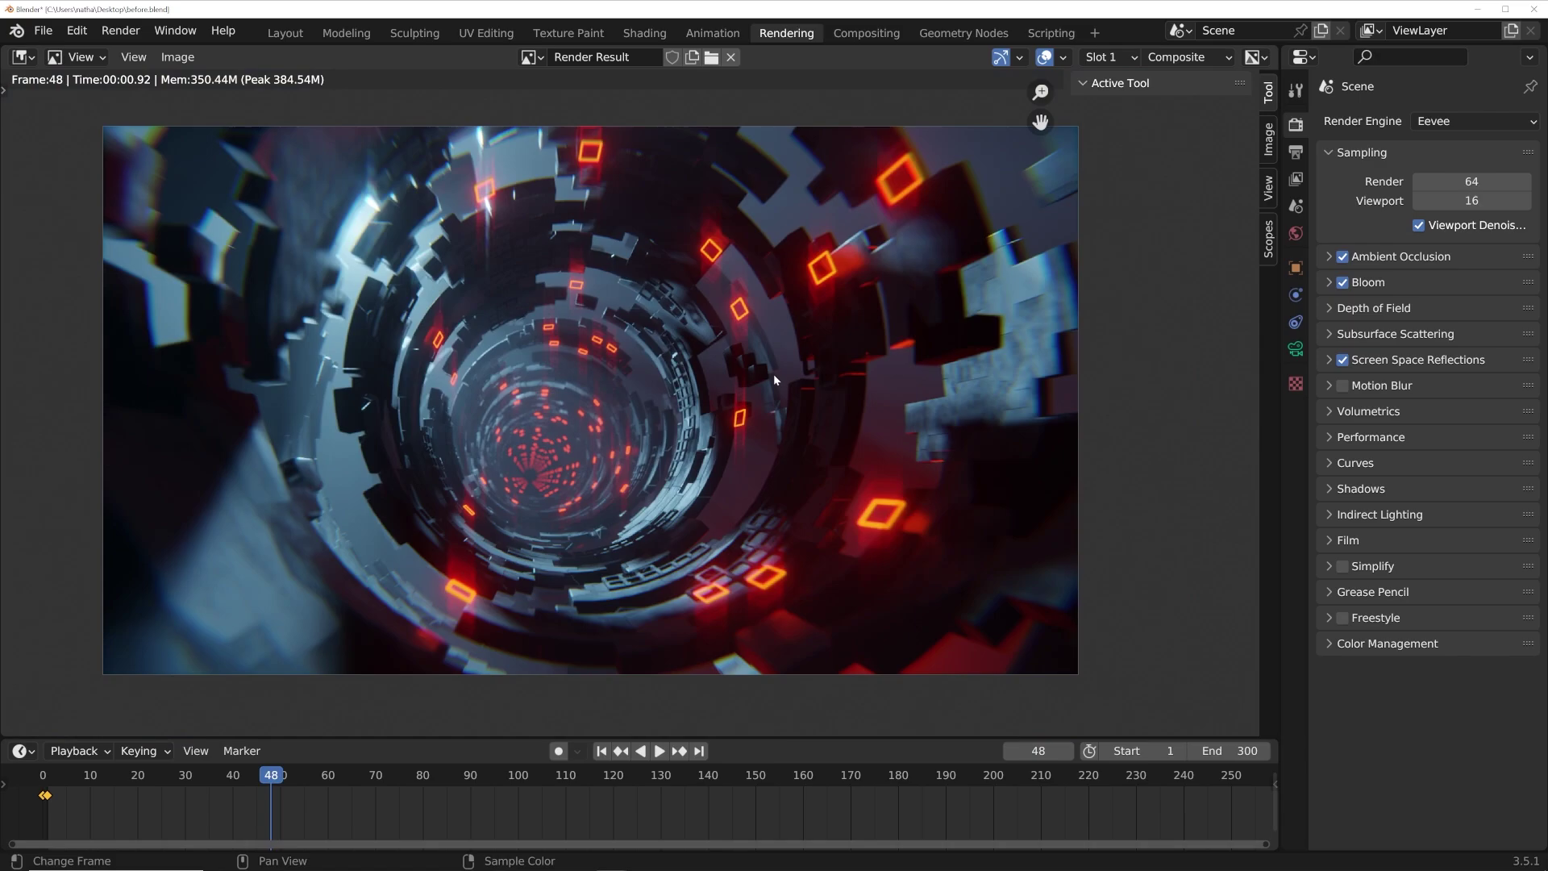